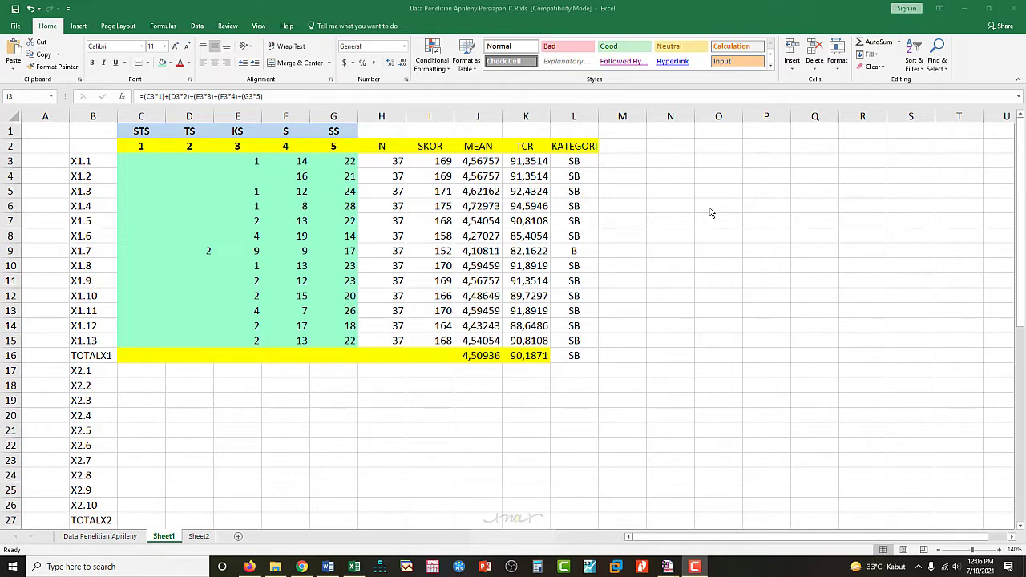
Consult the achievement percentage criteria table in the Word document TCR.docx and return to the Excel workbook.
click(530, 147)
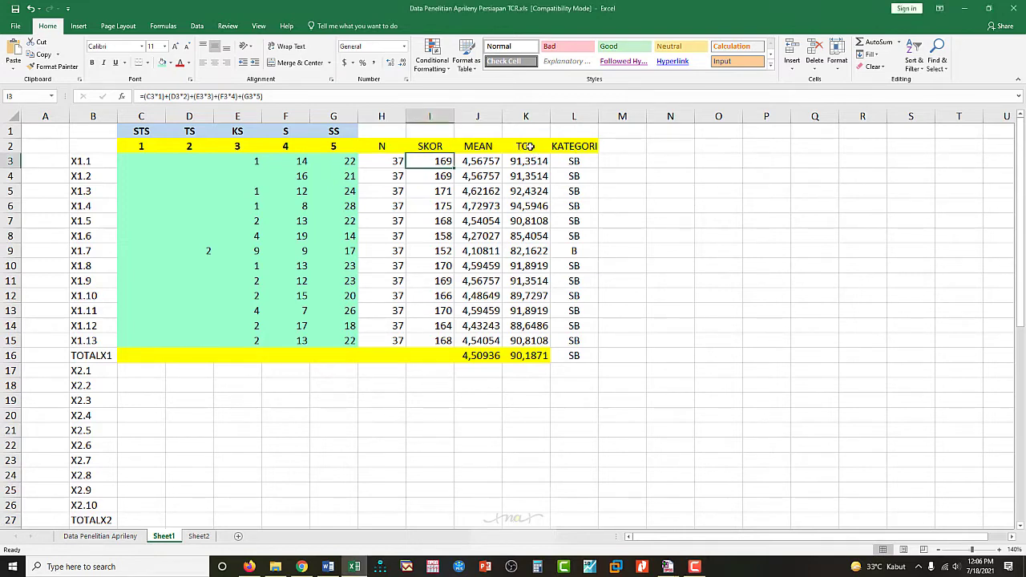
click(530, 147)
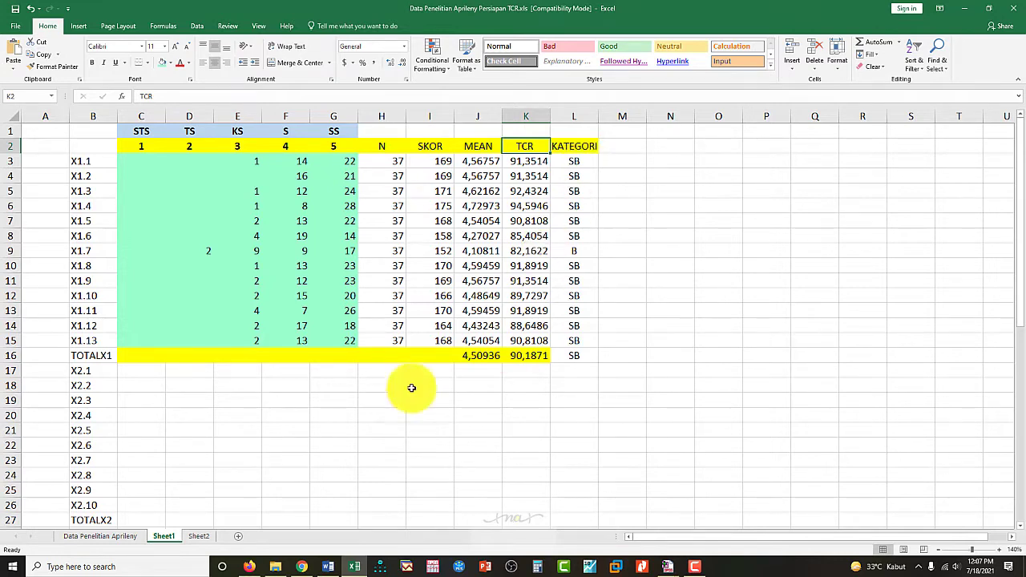
click(330, 567)
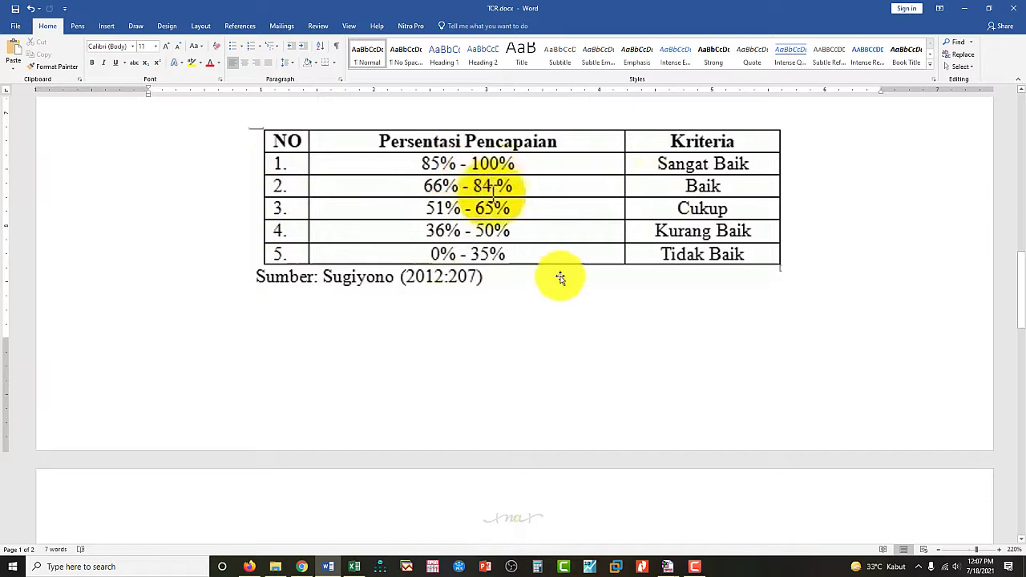
click(355, 567)
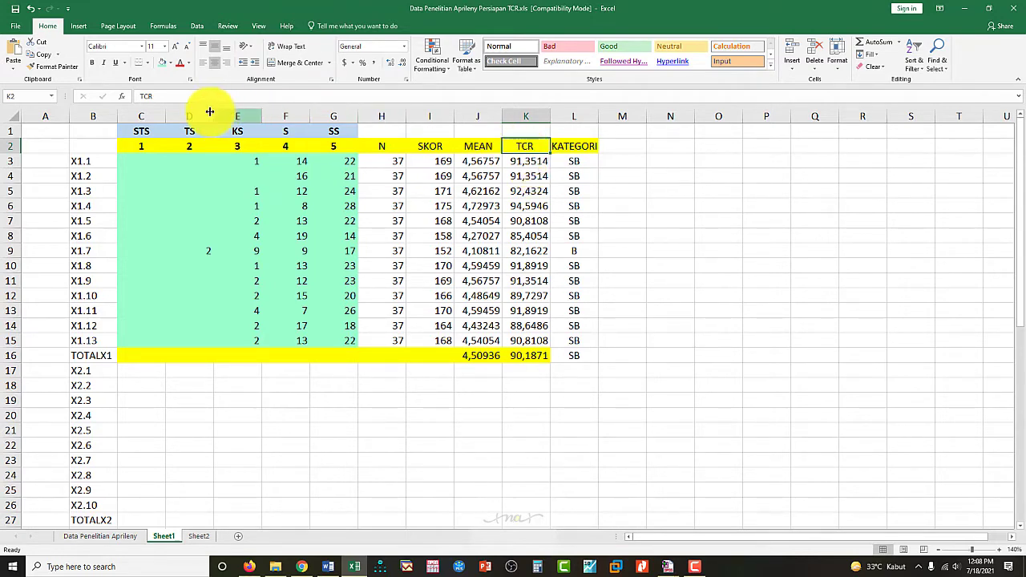
Change the TCR column header in K2 to "TCR %" and save the workbook.
click(188, 99)
text(%)
key(Return)
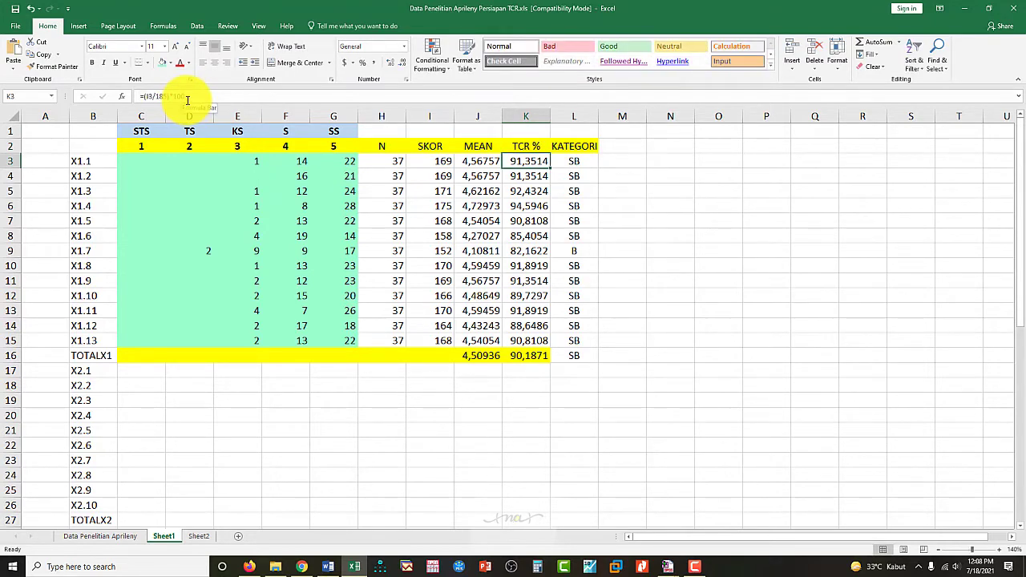
key(ctrl+s)
click(558, 360)
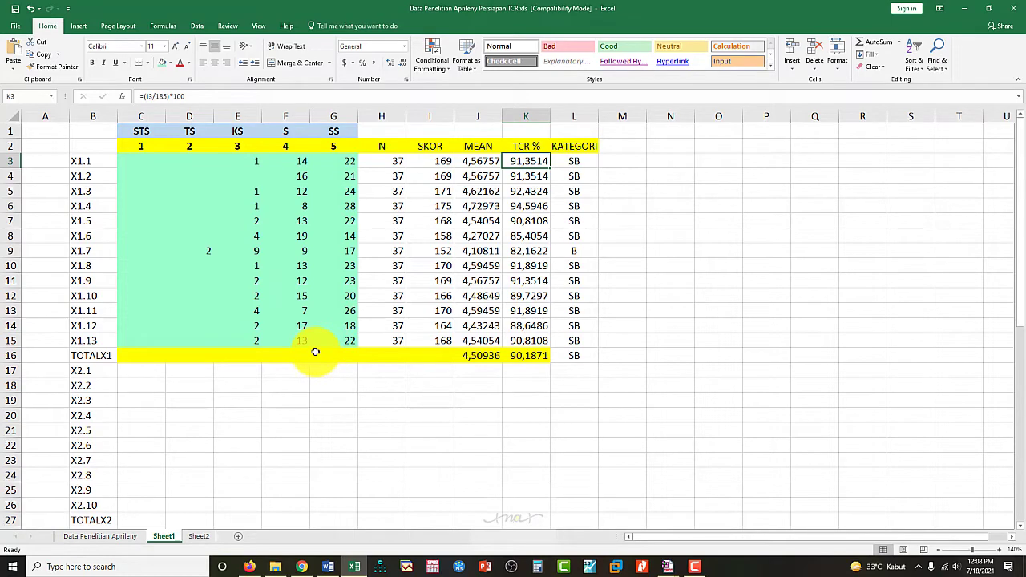
Open the raw research data sheet and select its header row from X1.1 to TOTAL_Y.
click(89, 536)
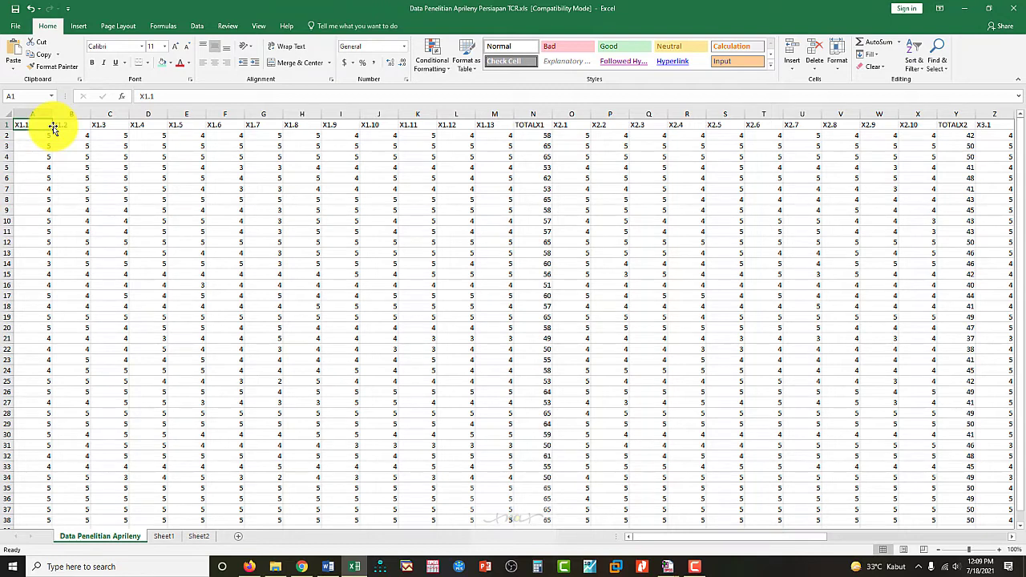
key(shift+Right)
key(shift+Right)
key(shift+Right)
key(shift+Right)
key(shift+Right)
key(shift+Right)
key(shift+Right)
key(shift+Right)
key(shift+Right)
key(shift+Right)
key(shift+Right)
key(shift+Right)
key(shift+Right)
key(shift+Right)
key(shift+Right)
key(shift+Right)
key(shift+Right)
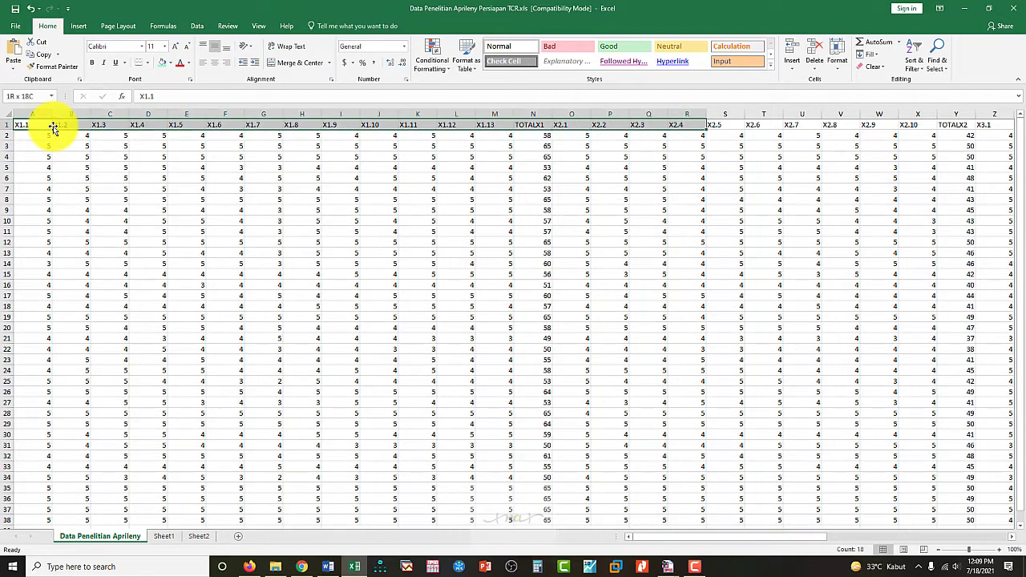
key(shift+Right)
key(shift+Right)
key(shift+Right)
key(shift+Right)
key(shift+Right)
key(shift+Right)
key(shift+Right)
key(shift+Right)
key(shift+Right)
key(shift+Right)
key(shift+Right)
key(shift+Right)
key(shift+Right)
key(shift+Right)
key(shift+Right)
key(shift+Right)
key(shift+Right)
key(shift+Right)
key(shift+Right)
key(shift+Right)
key(shift+Right)
key(shift+Right)
key(shift+Right)
key(shift+Right)
key(shift+Right)
key(shift+Right)
key(shift+Right)
key(shift+Right)
key(shift+Right)
key(shift+Right)
key(shift+Right)
key(shift+Right)
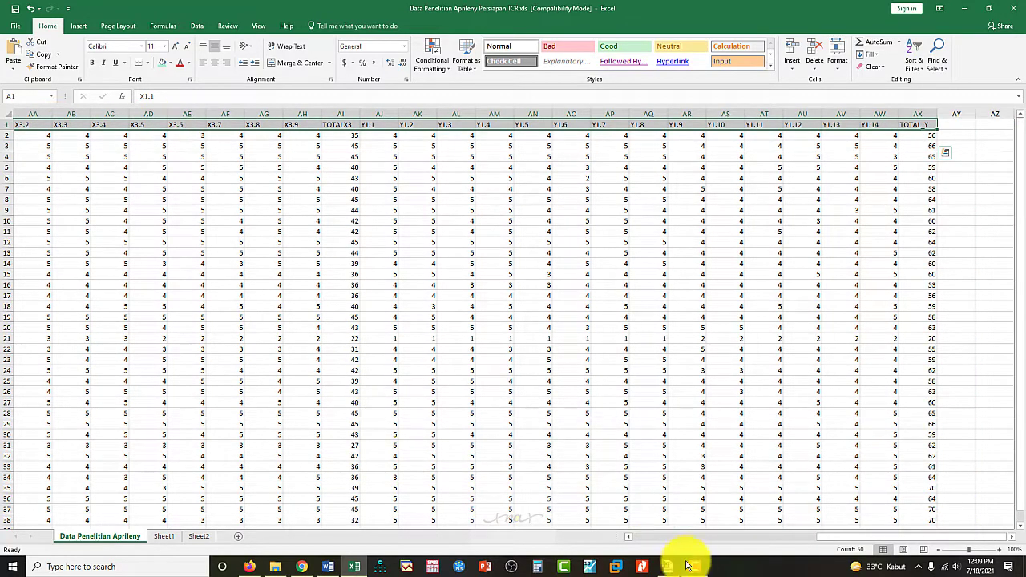
Switch to the SPSS Data Editor for Data Persiapan TCR.sav and review the variable list from X1.1 to TOTAL_Y in Variable View.
mouse_move(665, 564)
click(687, 471)
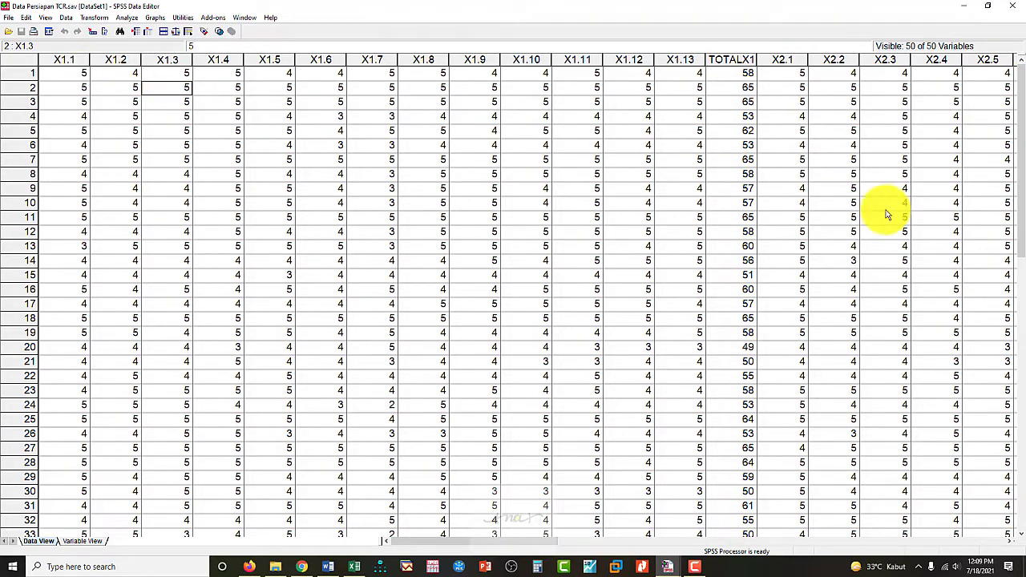
click(80, 543)
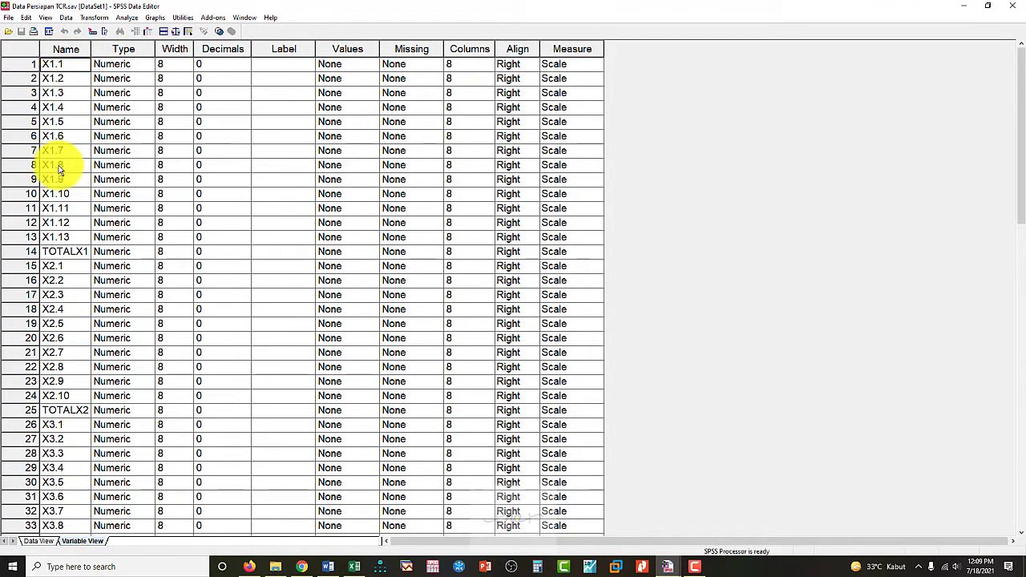
scroll(59, 439, down, 6)
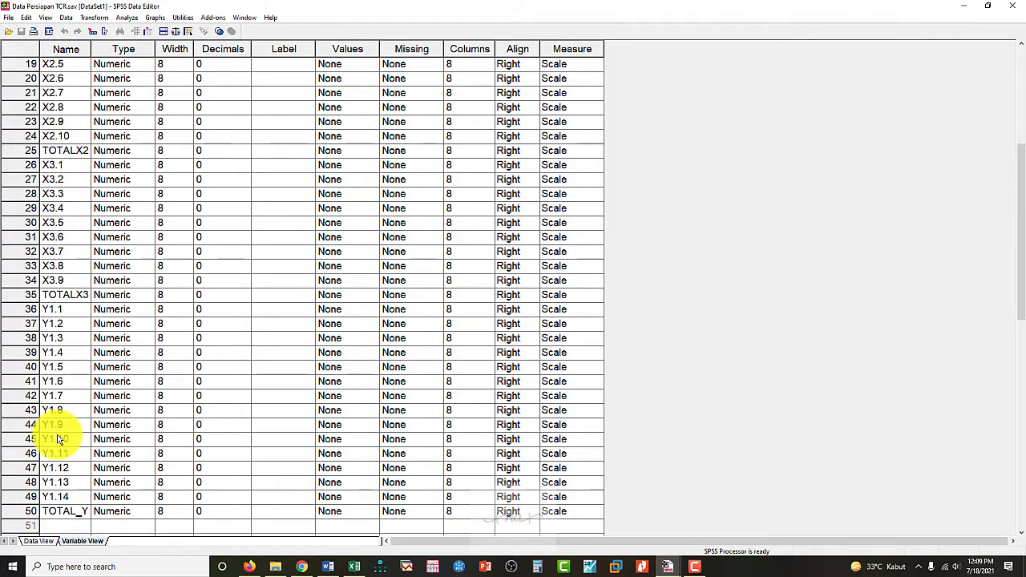
scroll(59, 439, down, 2)
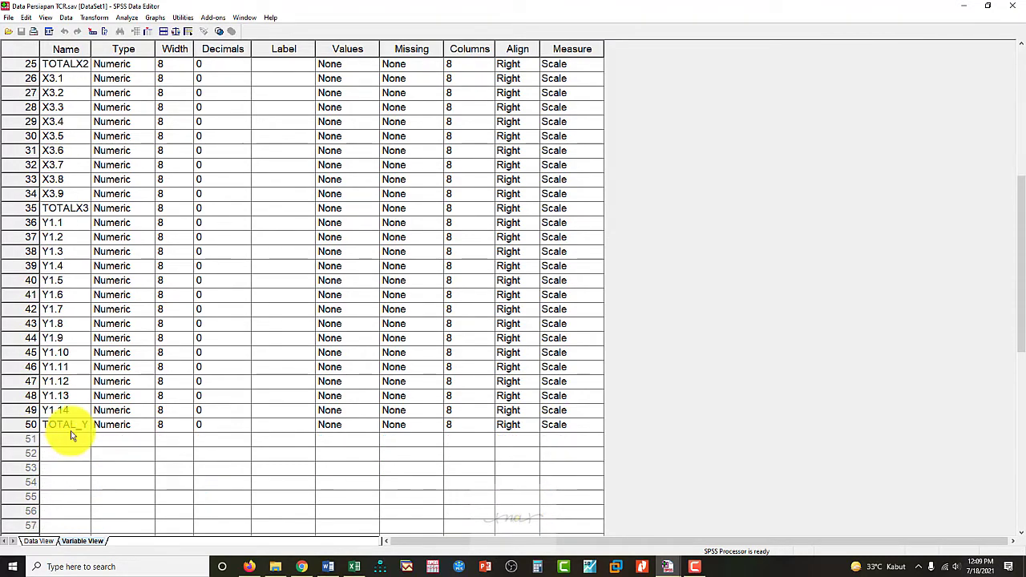
scroll(70, 435, up, 8)
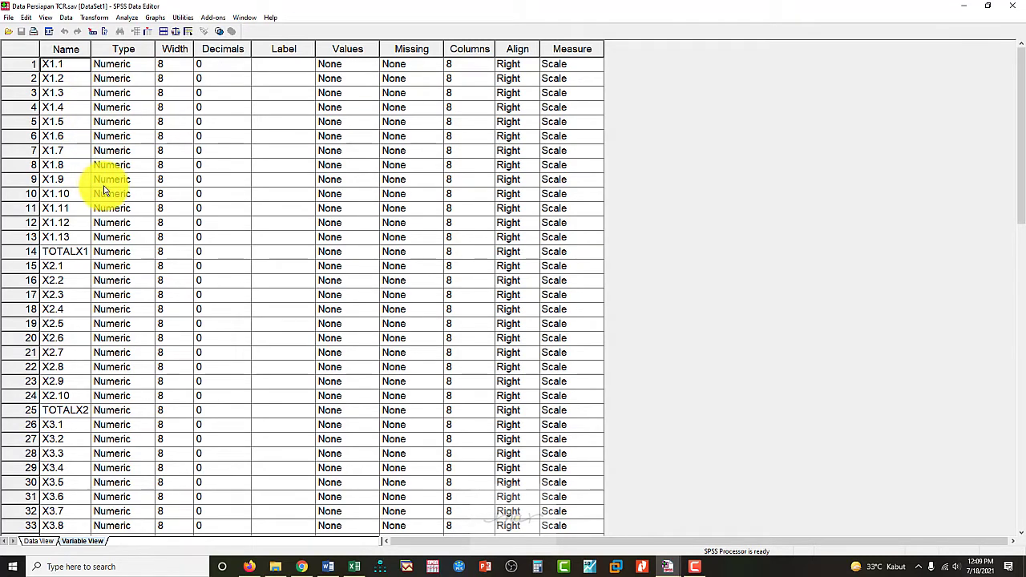
Try 2 decimals for variable X1.1 and restore its decimals to 0.
click(230, 64)
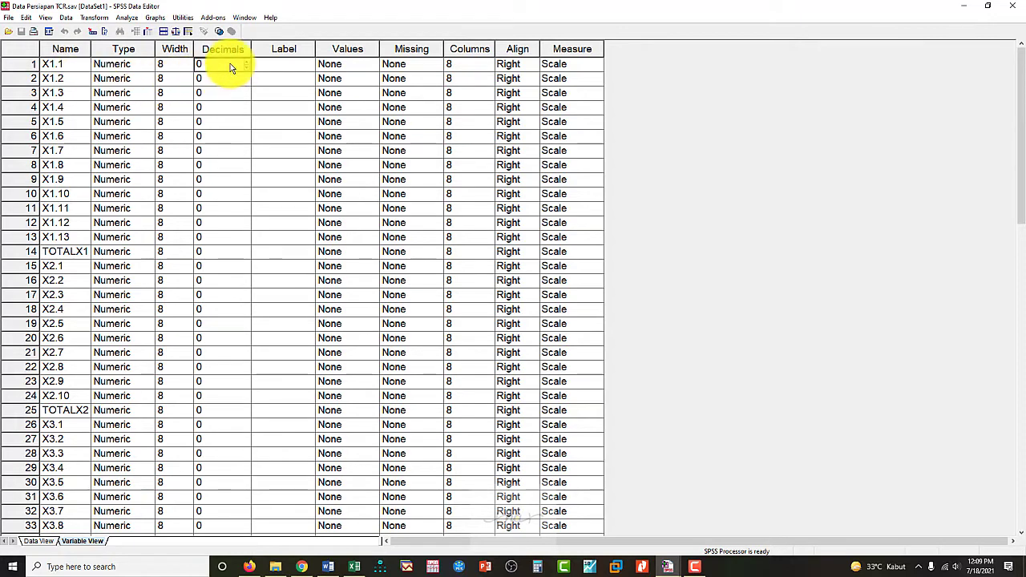
text(2)
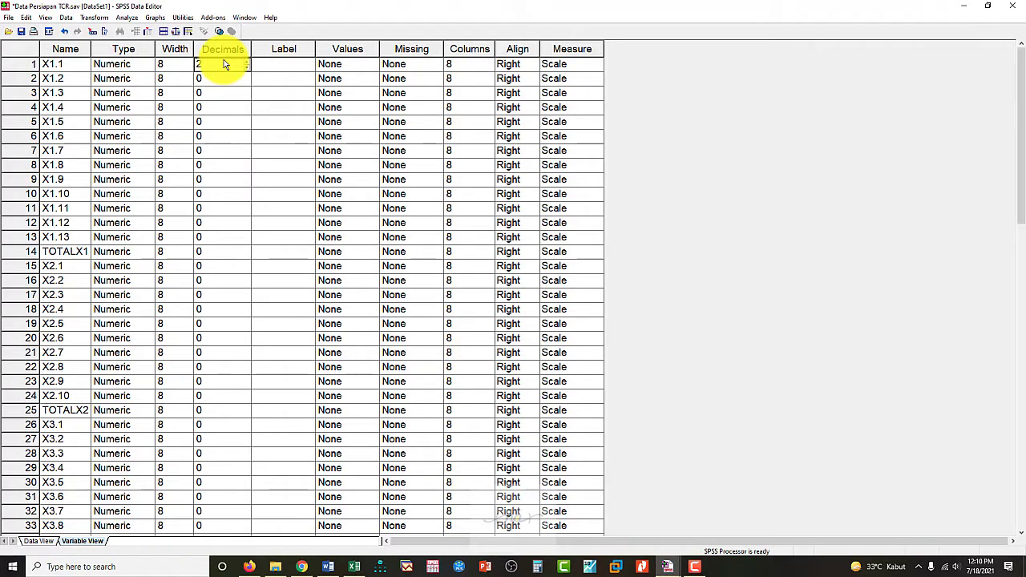
text(0)
click(222, 78)
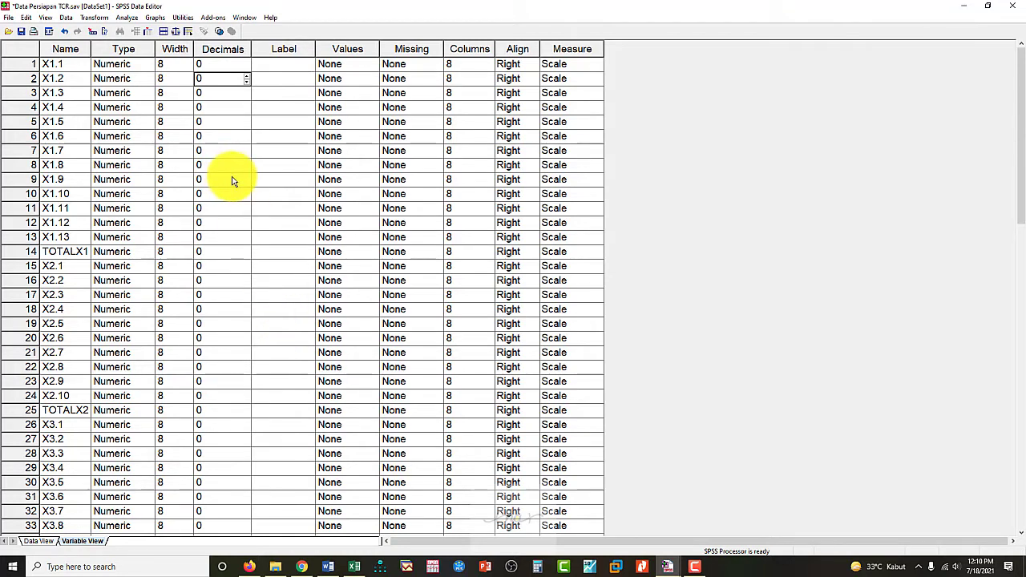
Switch back to the Excel workbook and select the empty cell AZ1 beyond the last data column.
click(354, 566)
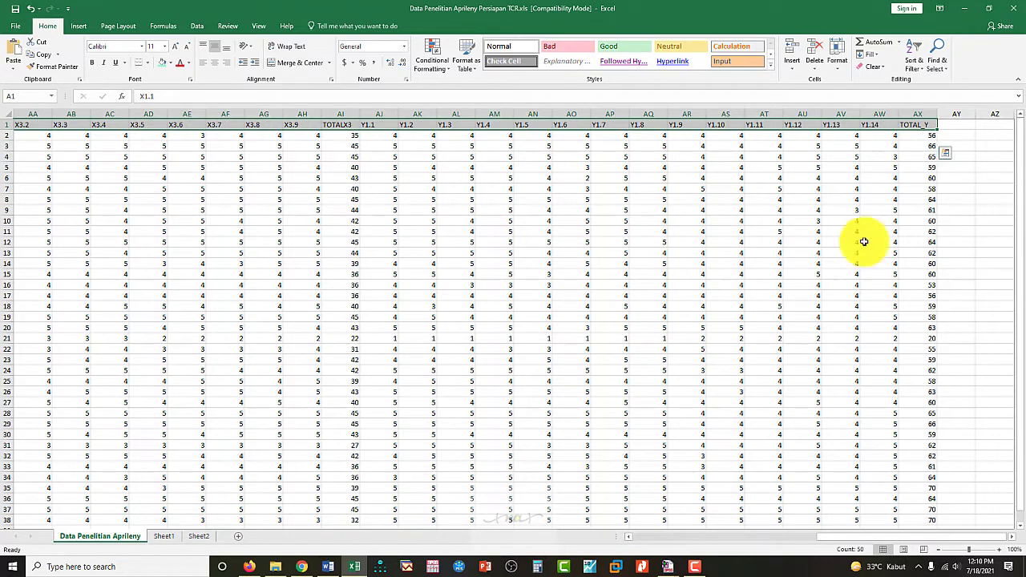
drag(882, 538, 906, 539)
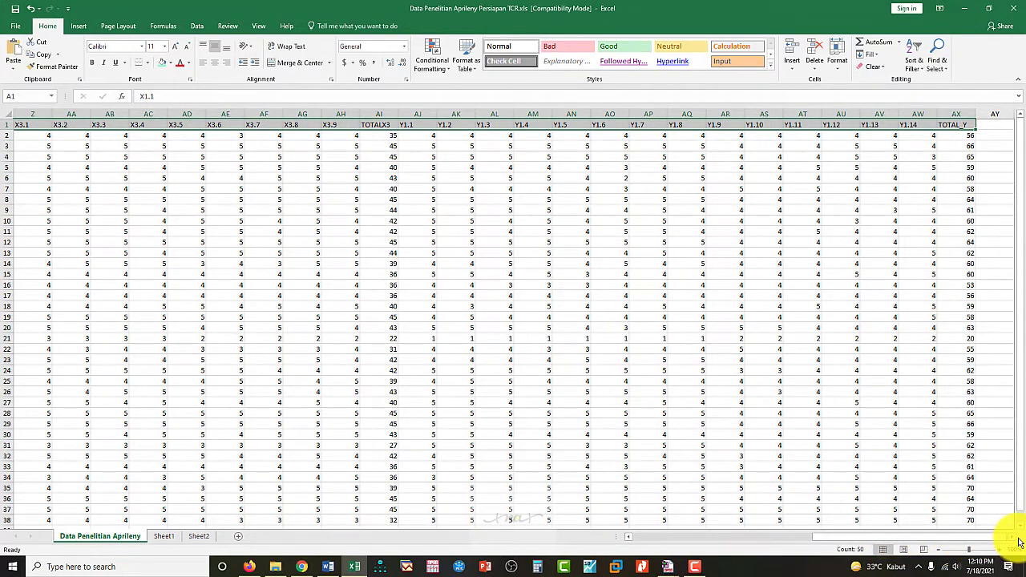
click(1014, 538)
click(1014, 538)
click(1013, 538)
click(1014, 538)
click(1014, 538)
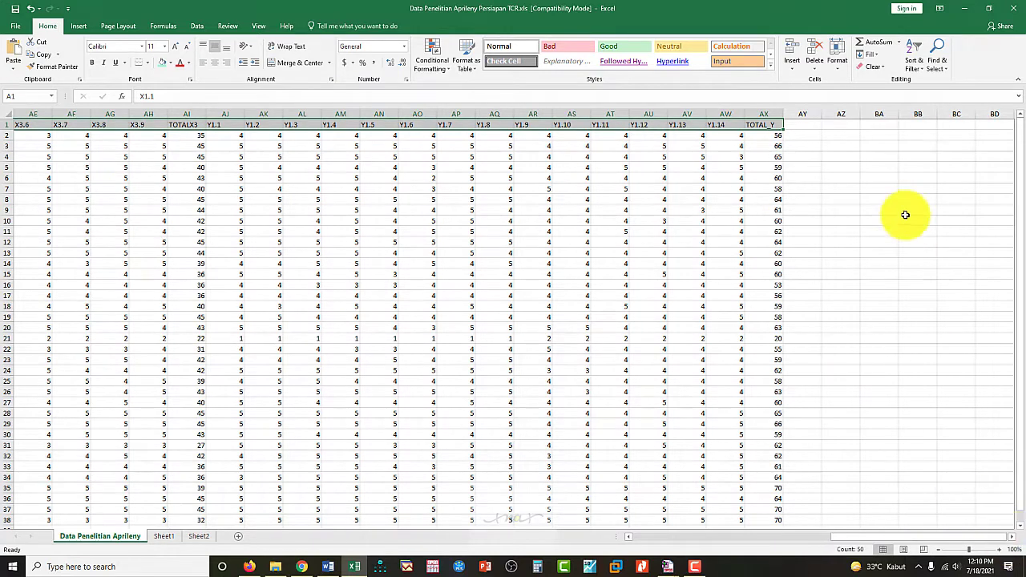
click(841, 125)
right_click(842, 125)
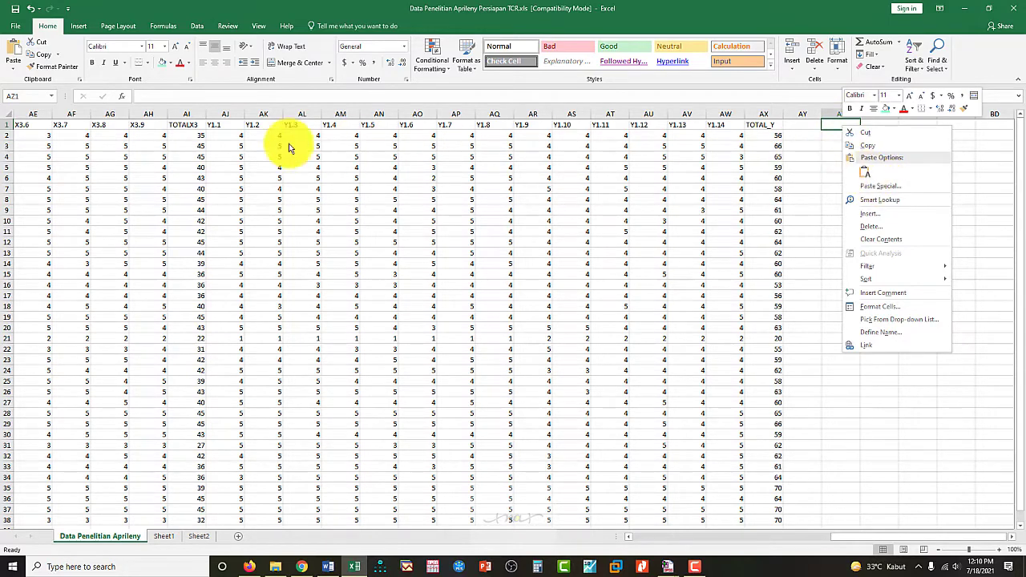
click(100, 122)
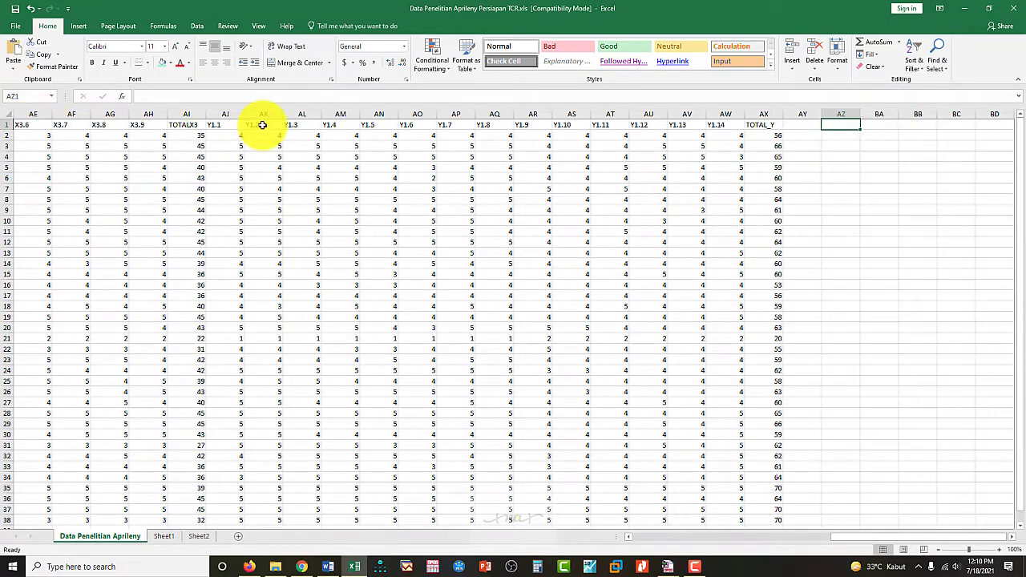
Copy the header row from X1.1 in A1 through TOTAL_Y in AX1.
key(ctrl+Home)
key(shift+Right)
key(shift+Right)
key(shift+Right)
key(shift+Right)
key(shift+Right)
key(shift+Right)
key(shift+Right)
key(shift+Right)
key(shift+Right)
key(shift+Right)
key(shift+Right)
key(shift+Right)
key(shift+Right)
key(shift+Right)
key(shift+Right)
key(shift+Right)
key(shift+Right)
key(shift+Right)
key(shift+Right)
key(shift+Right)
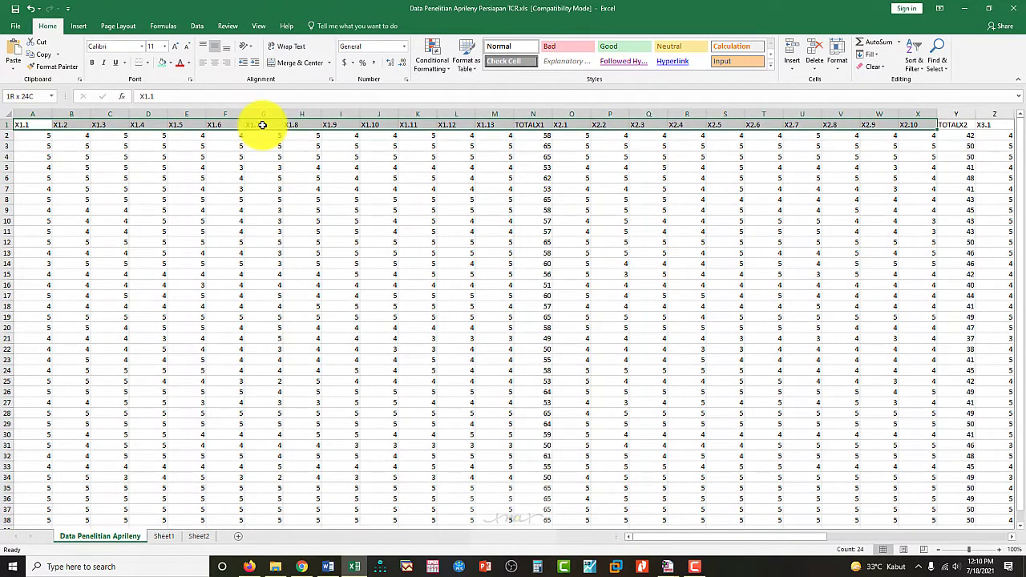
key(shift+Right)
key(shift+Right)
key(shift+Right)
key(shift+Right)
key(shift+Right)
key(shift+Right)
key(shift+Right)
key(shift+Right)
key(shift+Right)
key(shift+Right)
key(shift+Right)
key(shift+Right)
key(shift+Right)
key(shift+Right)
key(shift+Right)
key(shift+Right)
key(shift+Right)
key(shift+Right)
key(shift+Right)
key(shift+Right)
key(shift+Right)
key(shift+Right)
key(shift+Right)
key(shift+Right)
key(shift+Right)
key(shift+Right)
key(shift+Right)
key(shift+Right)
key(shift+Right)
key(shift+Right)
key(shift+Right)
key(shift+Right)
key(shift+Right)
key(shift+Right)
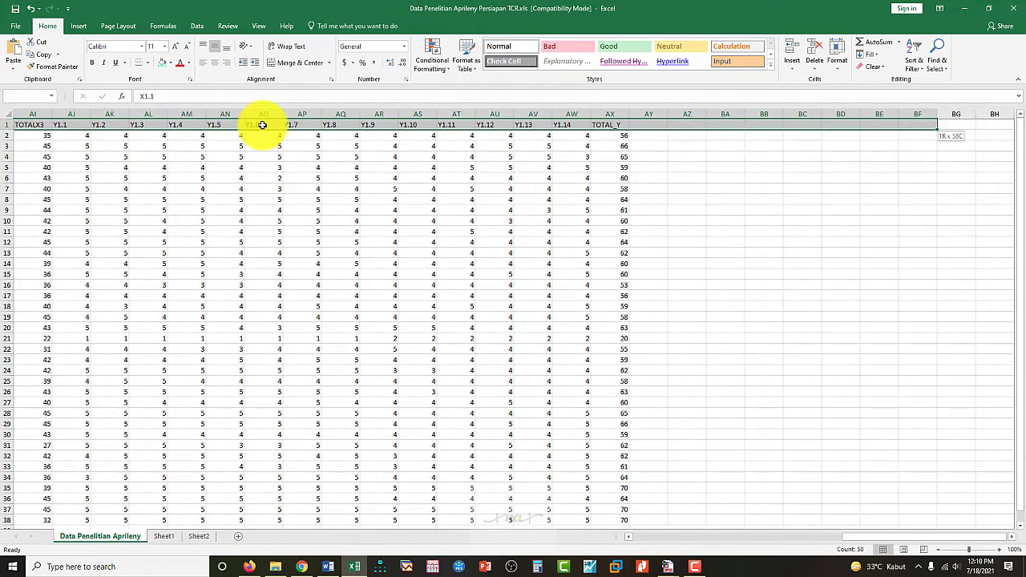
key(shift+Left)
key(shift+Left)
key(shift+Left)
key(shift+Left)
key(shift+Left)
key(shift+Left)
key(shift+Left)
key(shift+Left)
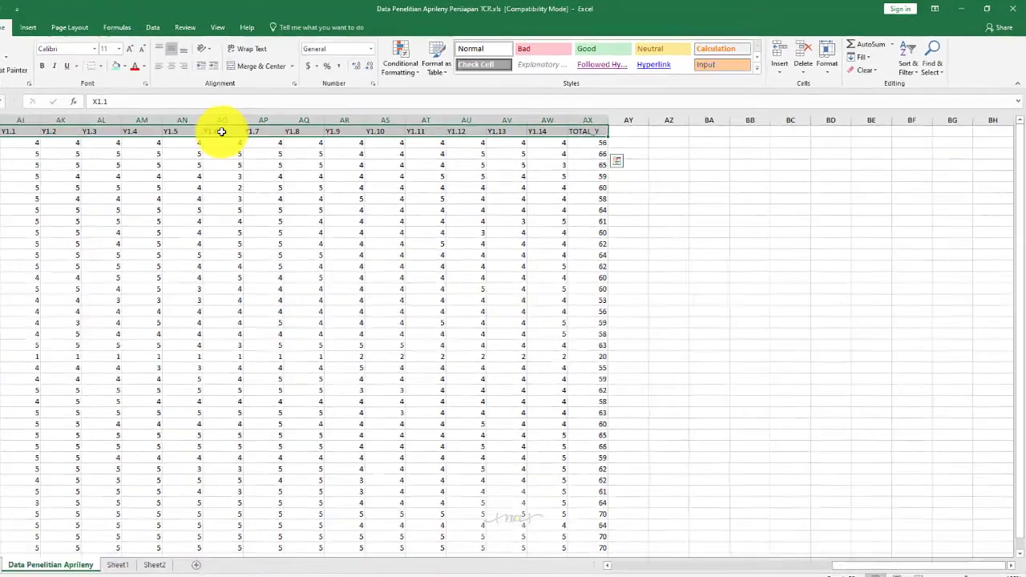
key(ctrl+c)
Try pasting the copied headers transposed at AZ1, undo the paste, and close Smart Lookup.
click(669, 131)
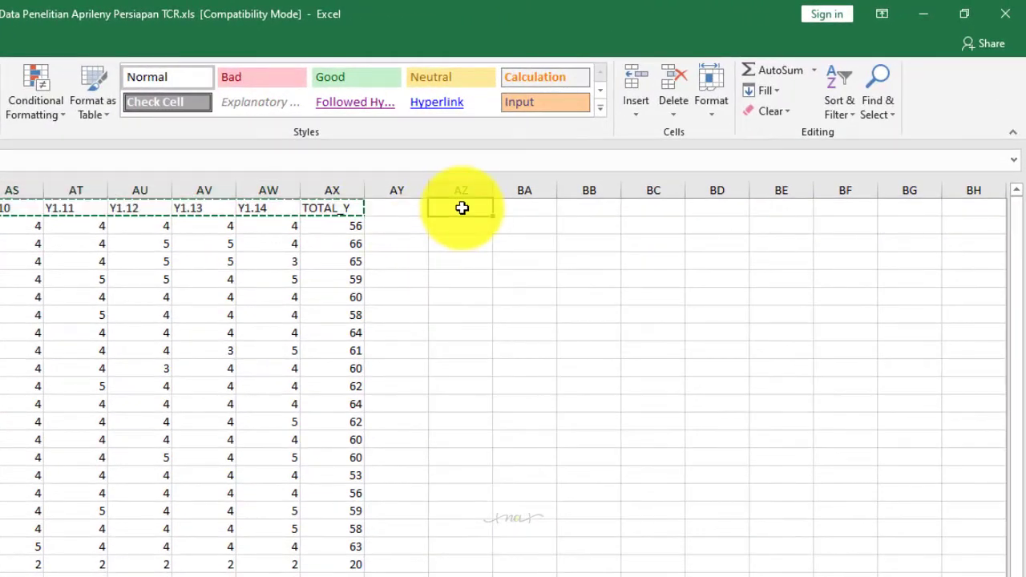
right_click(462, 208)
click(580, 291)
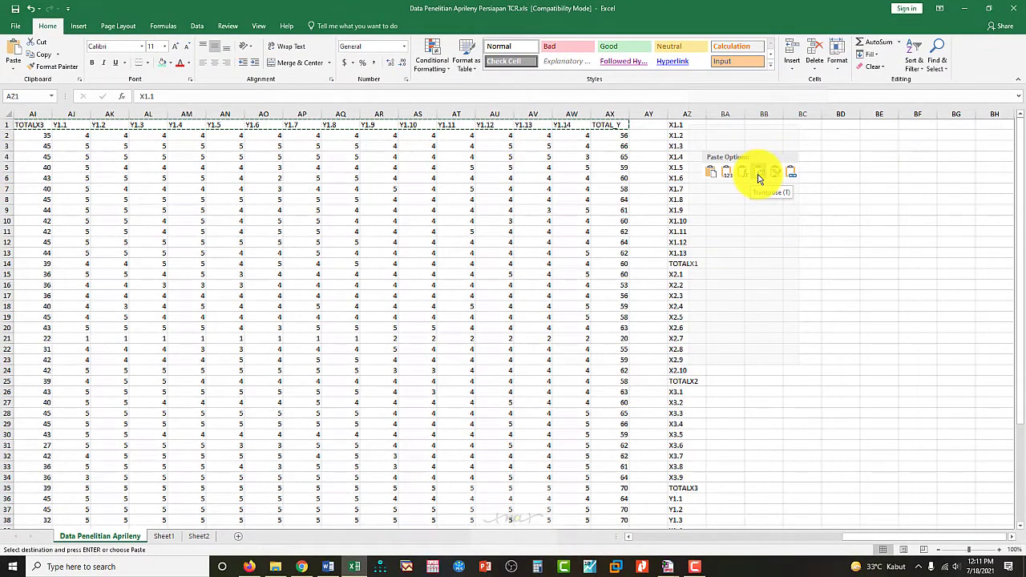
key(ctrl+z)
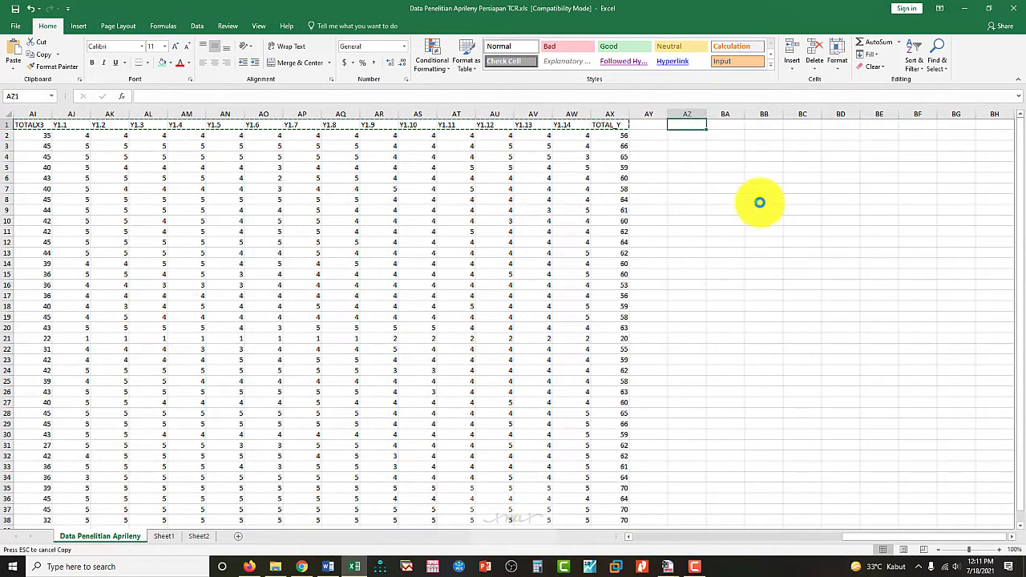
alt+click(728, 179)
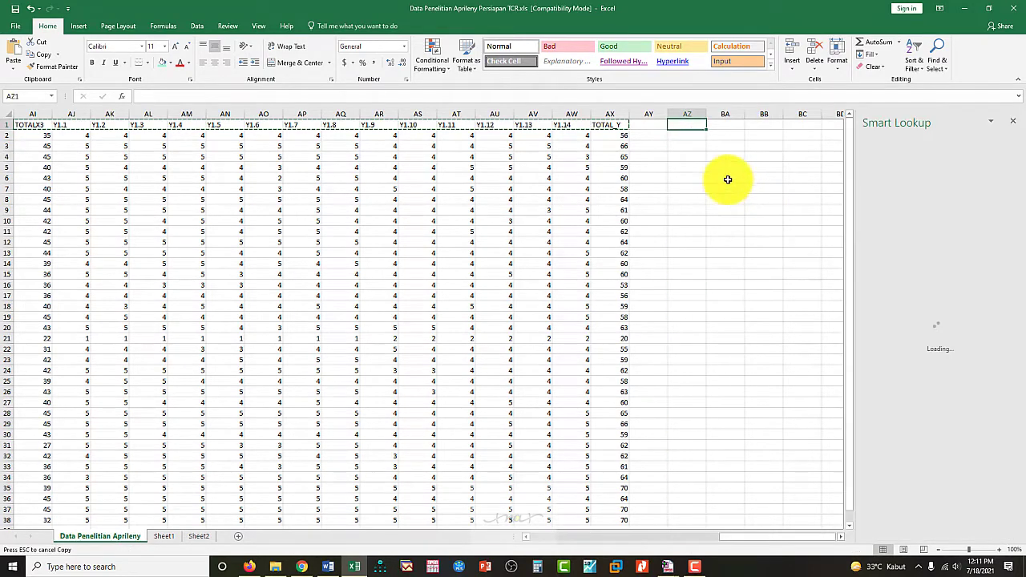
click(1013, 120)
Paste the copied headers transposed into column AZ starting at AZ1, and copy the resulting vertical list.
right_click(694, 124)
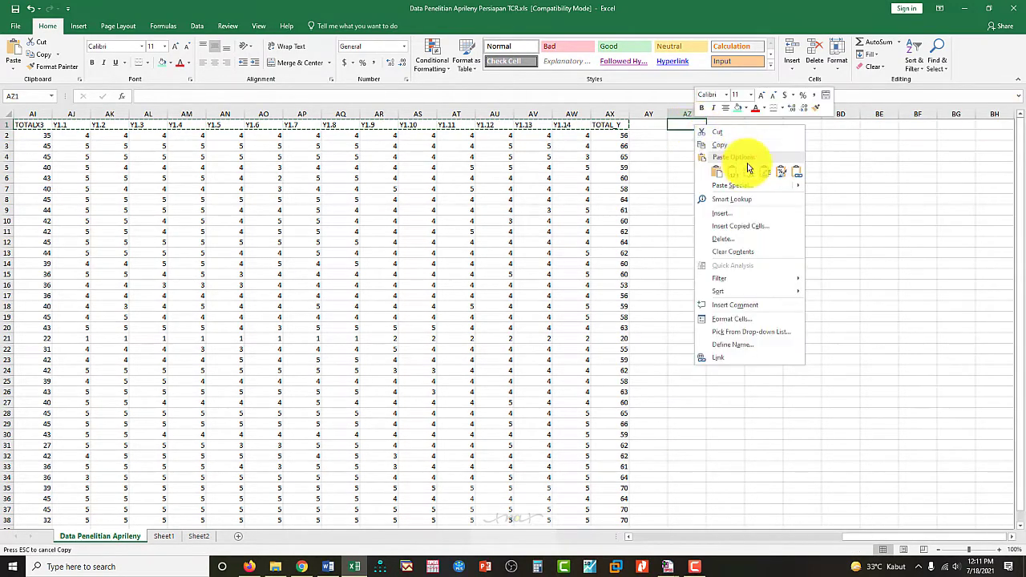
click(769, 174)
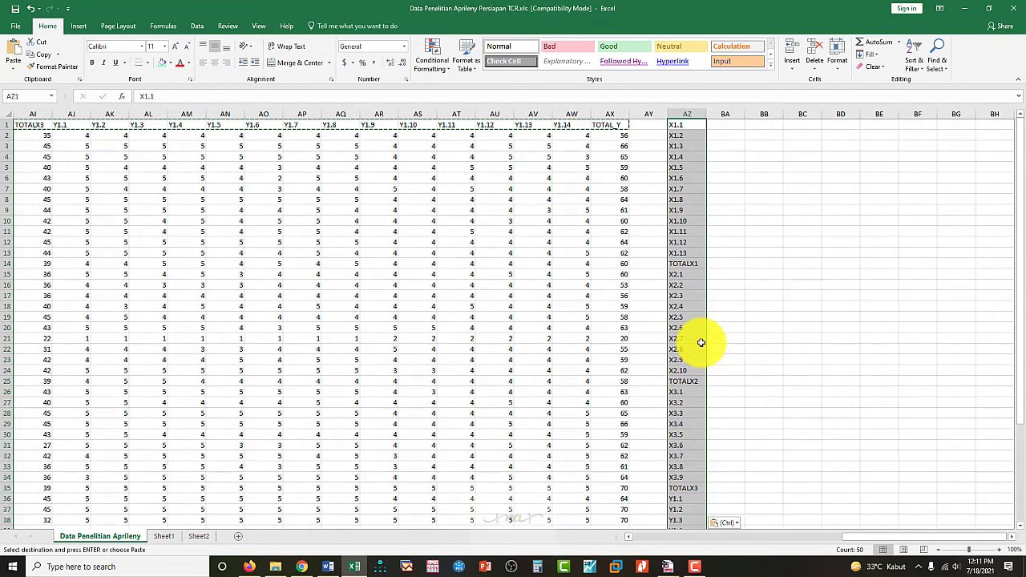
key(ctrl+c)
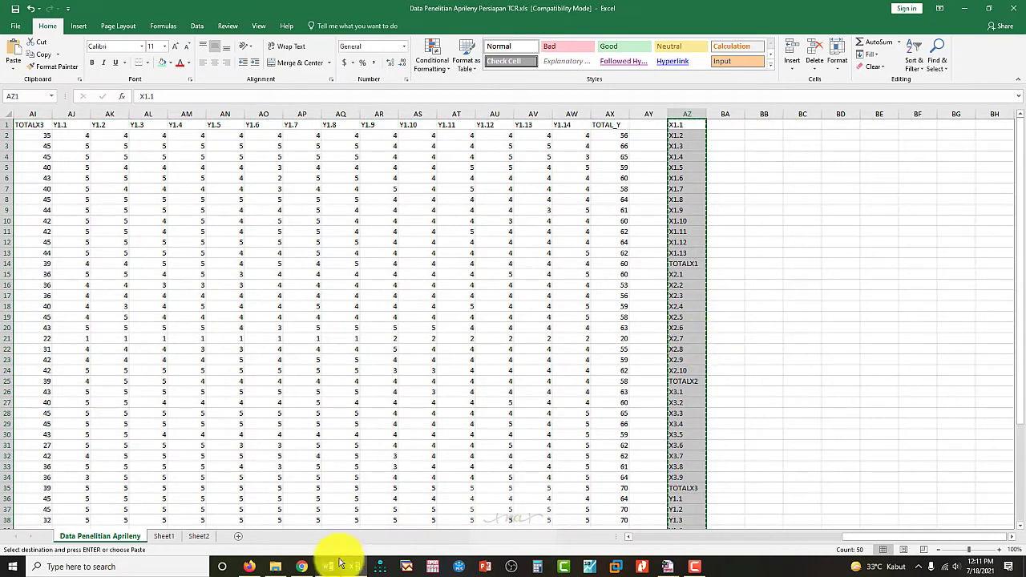
Switch to the SPSS Data Editor for Data Persiapan TCR.sav and show its Data View.
mouse_move(669, 571)
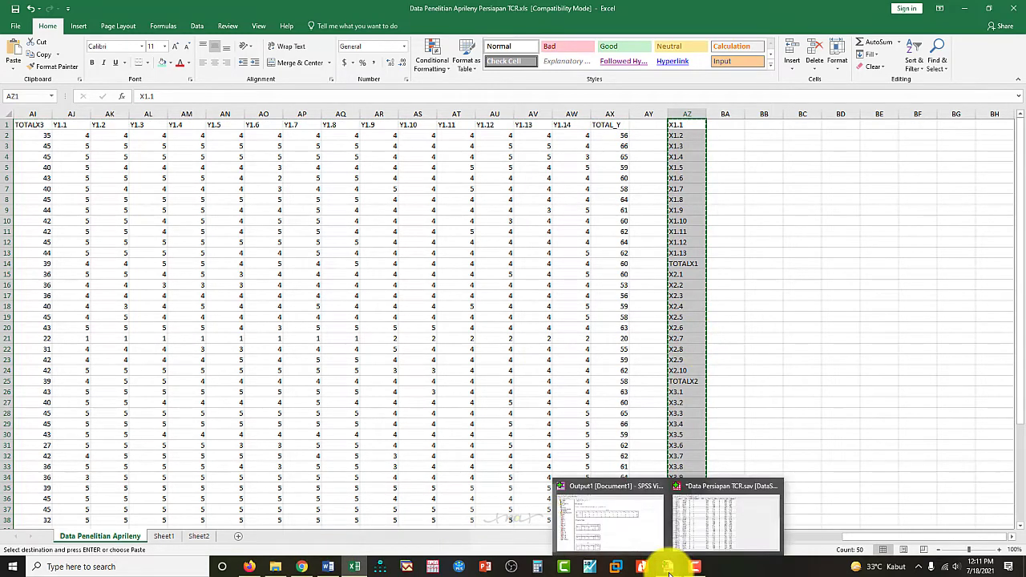
click(689, 530)
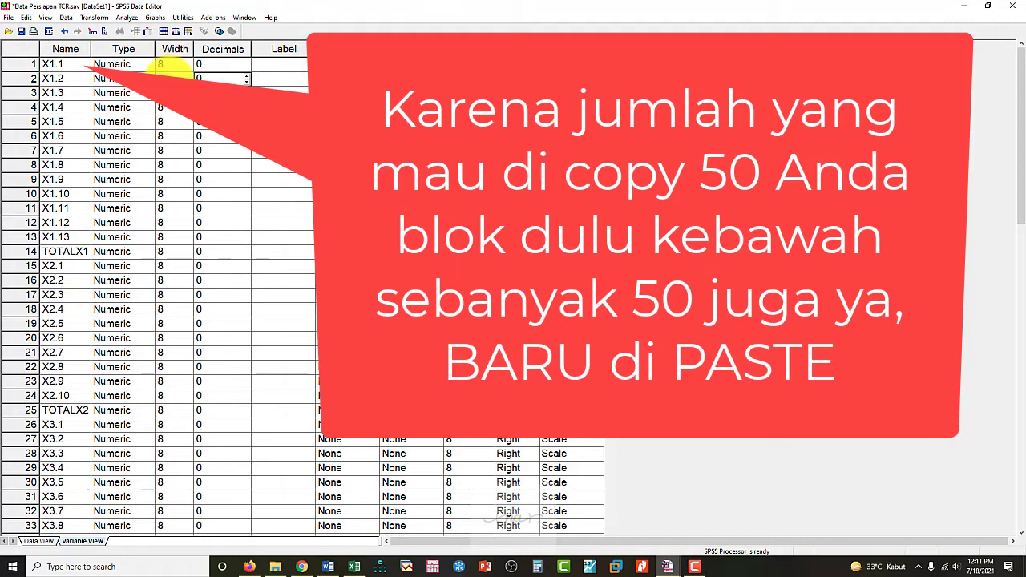
click(32, 541)
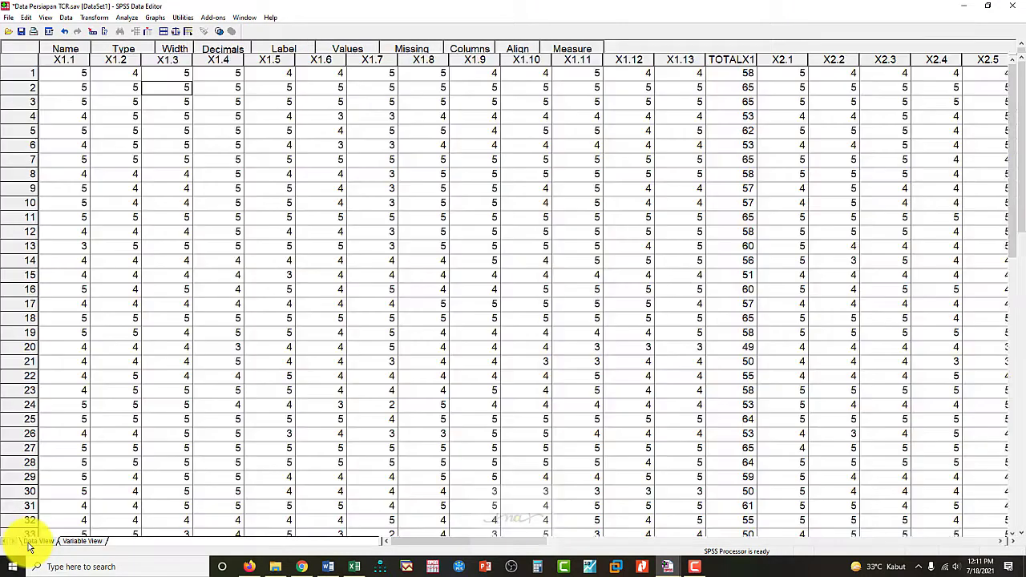
Make row 1 of X1.1 the active cell in the SPSS data and switch back to the Excel workbook.
click(231, 304)
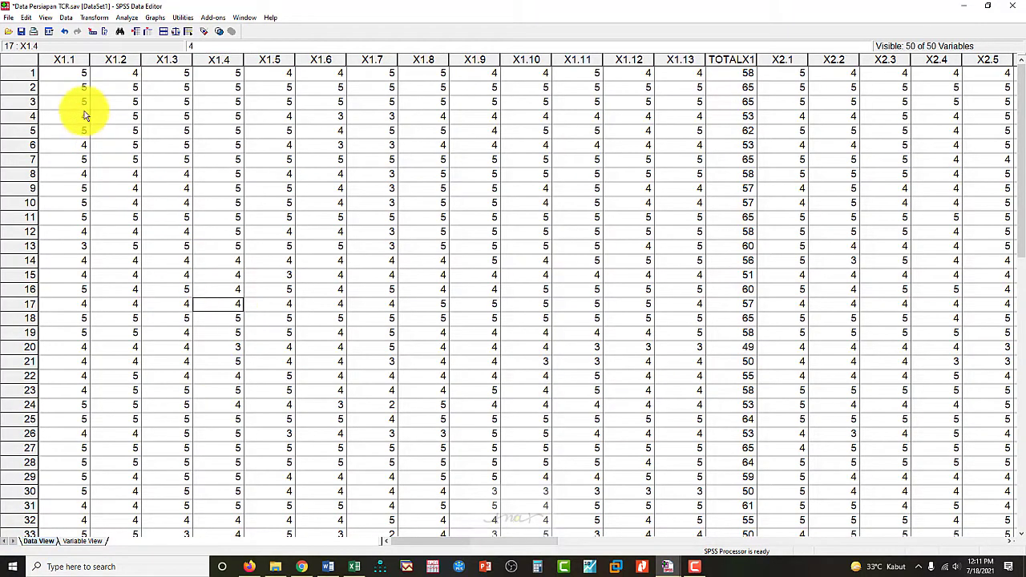
click(74, 79)
click(356, 567)
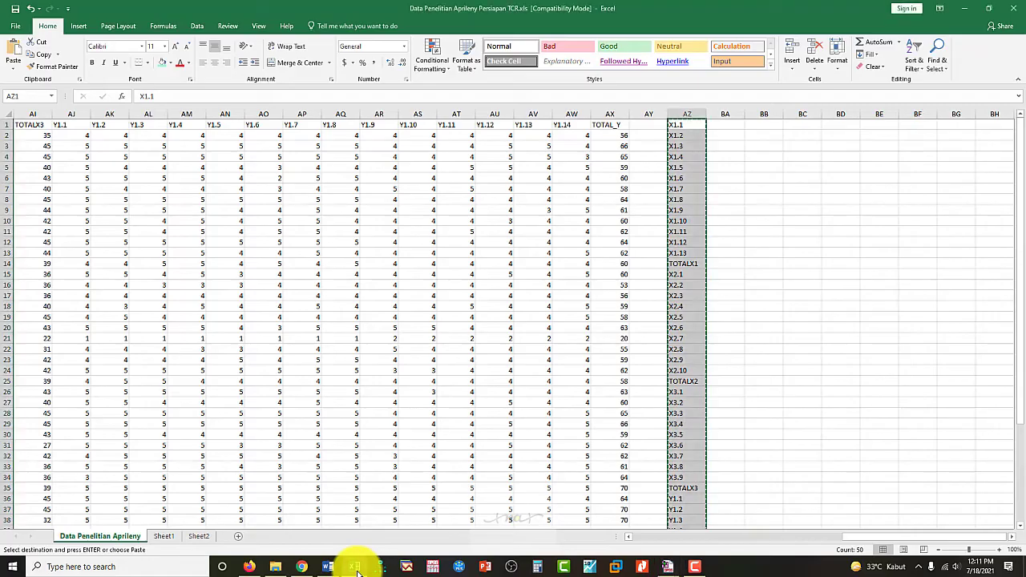
Select the response data without its headers, from A2 through AX36, on the Data Penelitian Aprileny sheet.
click(312, 372)
key(ctrl+Home)
key(Down)
key(shift+Right)
key(shift+Right)
key(shift+Right)
key(shift+Right)
key(shift+Right)
key(shift+Right)
key(shift+Right)
key(shift+Right)
key(shift+Right)
key(shift+Right)
key(shift+Right)
key(shift+Right)
key(shift+Right)
key(shift+Right)
key(shift+Right)
key(shift+Right)
key(shift+Right)
key(shift+Right)
key(shift+Right)
key(shift+Right)
key(shift+Right)
key(shift+Right)
key(shift+Right)
key(shift+Right)
key(shift+Right)
key(shift+Right)
key(shift+Right)
key(shift+Right)
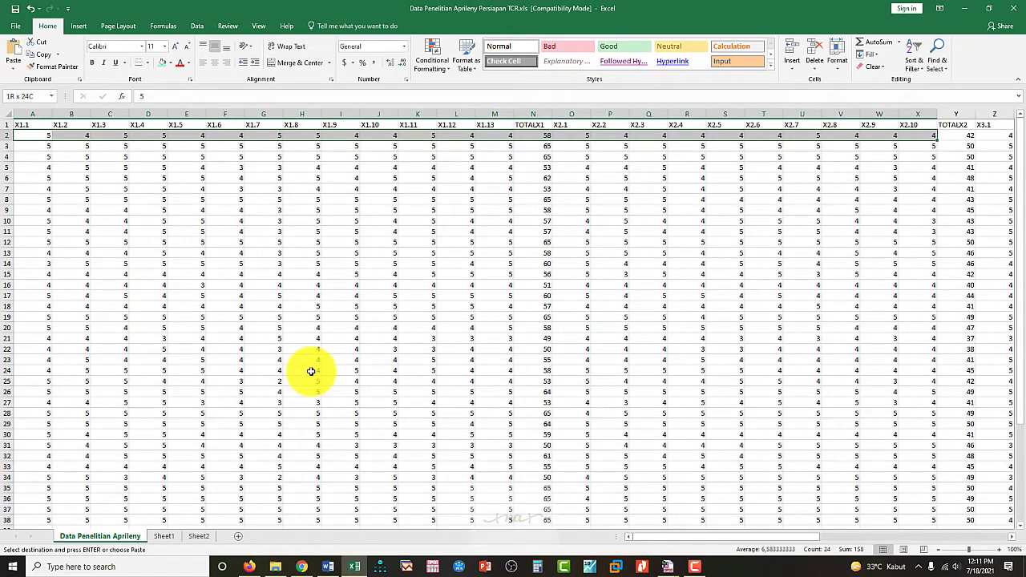
key(shift+Right)
key(shift+Right)
key(shift+Right)
key(shift+Right)
key(shift+Right)
key(shift+Right)
key(shift+Right)
key(shift+Right)
key(shift+Right)
key(shift+Right)
key(shift+Right)
key(shift+Right)
key(shift+Right)
key(shift+Right)
key(shift+Right)
key(shift+Right)
key(shift+Right)
key(shift+Right)
key(shift+Right)
key(shift+Right)
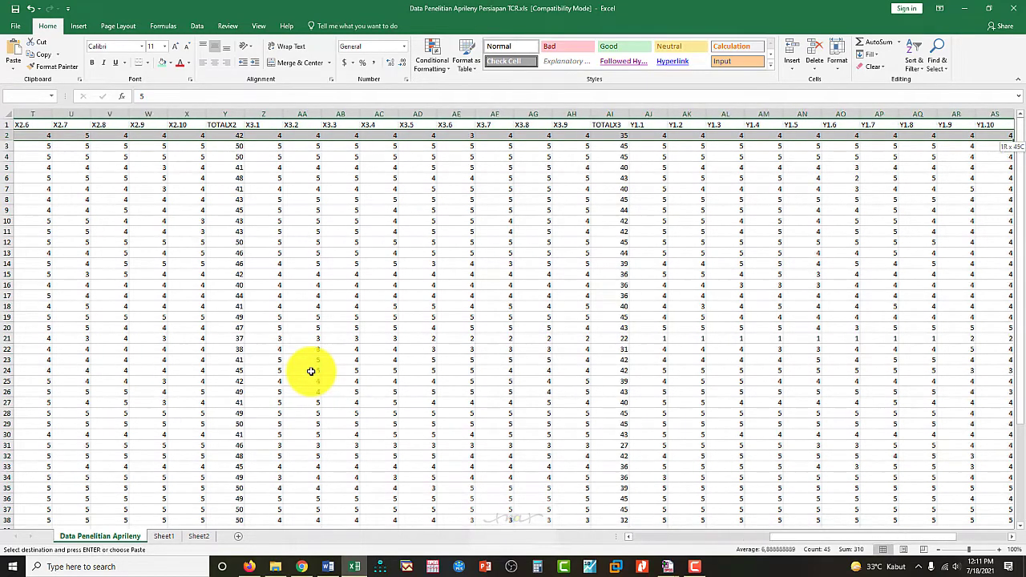
key(shift+Left)
key(shift+Left)
key(shift+Left)
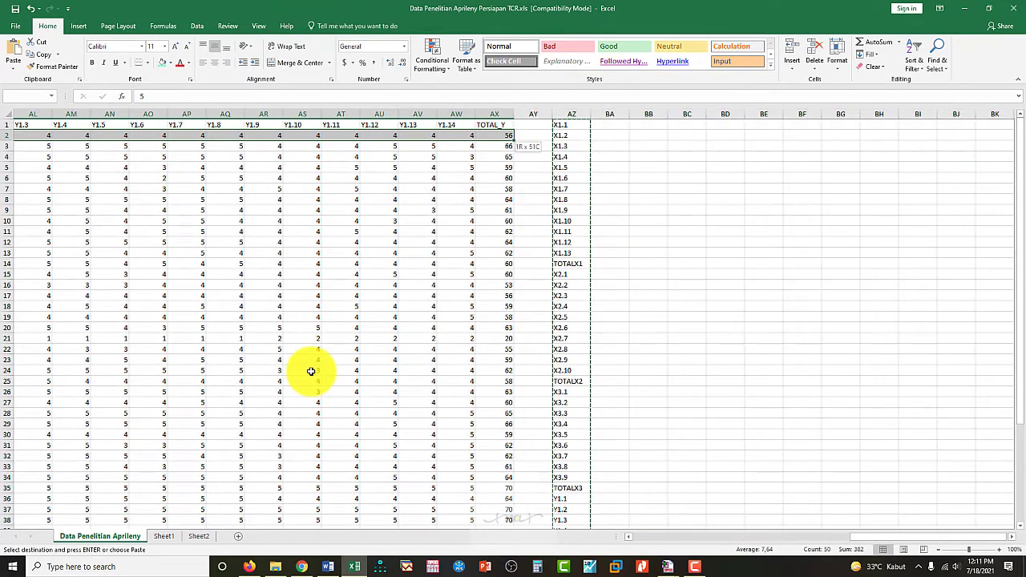
key(shift+Down)
key(shift+Right)
key(shift+Right)
key(shift+Down)
key(shift+Left)
key(shift+Left)
key(shift+Down)
key(shift+Down)
key(shift+Down)
key(shift+Down)
key(shift+Down)
key(shift+Down)
key(shift+Down)
key(shift+Down)
key(shift+Down)
key(shift+Down)
key(shift+Down)
key(shift+Down)
key(shift+Down)
key(shift+Down)
key(shift+Down)
key(shift+Down)
key(shift+Down)
key(shift+Down)
key(shift+Down)
key(shift+Down)
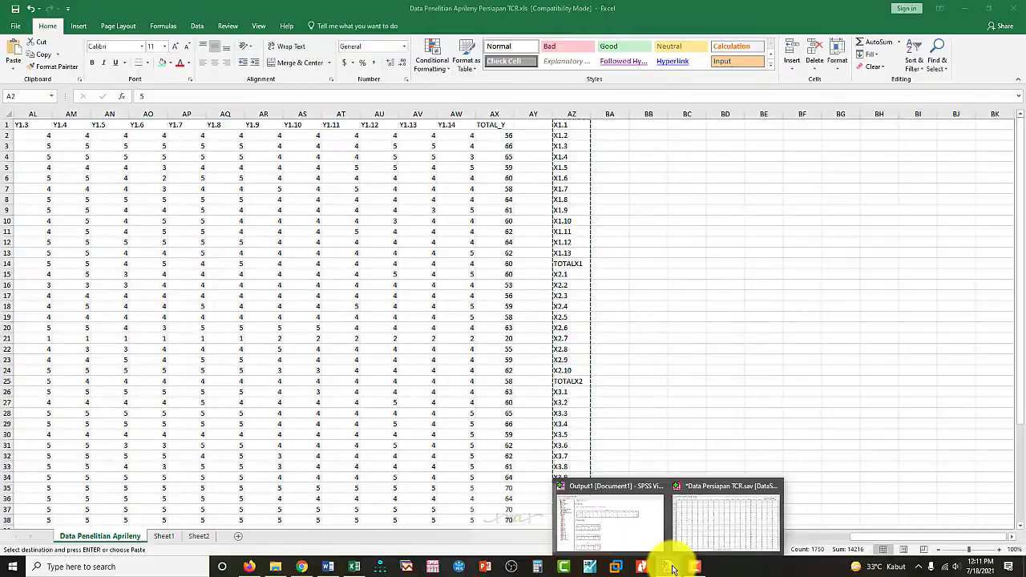
Check the paste position at X1.1 row 1 in SPSS, and open Sheet1 of the Excel workbook.
click(660, 553)
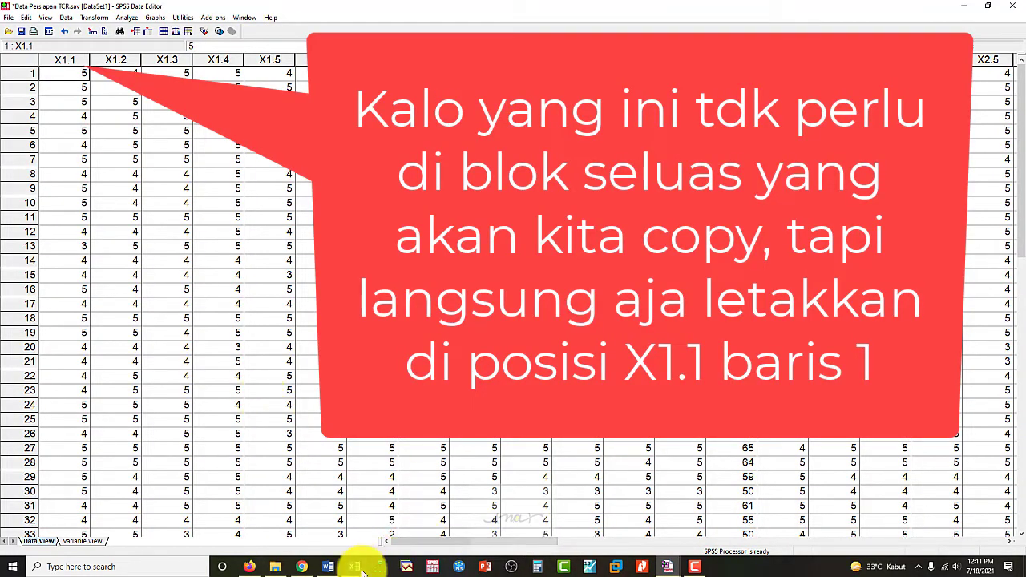
click(361, 568)
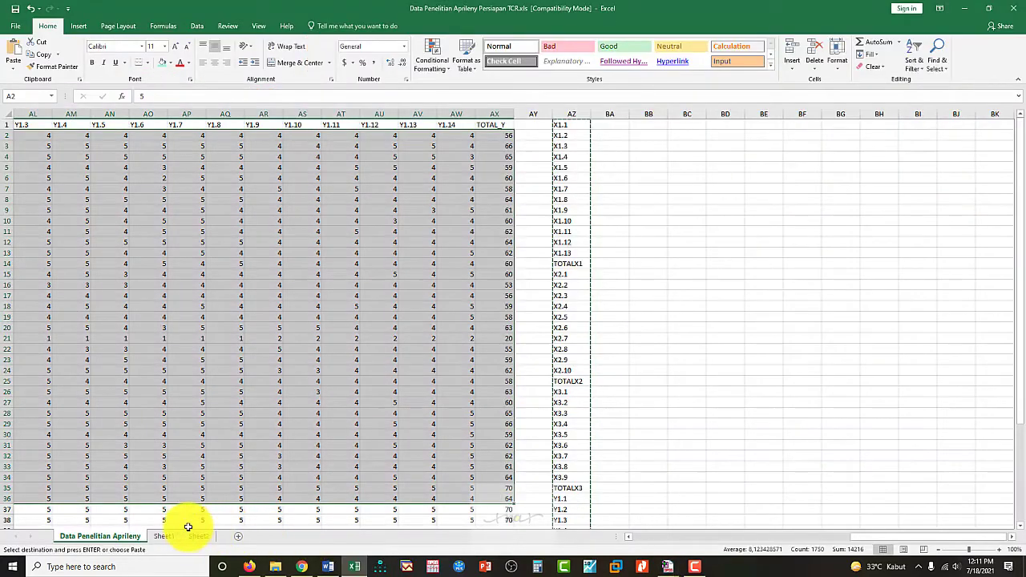
click(164, 537)
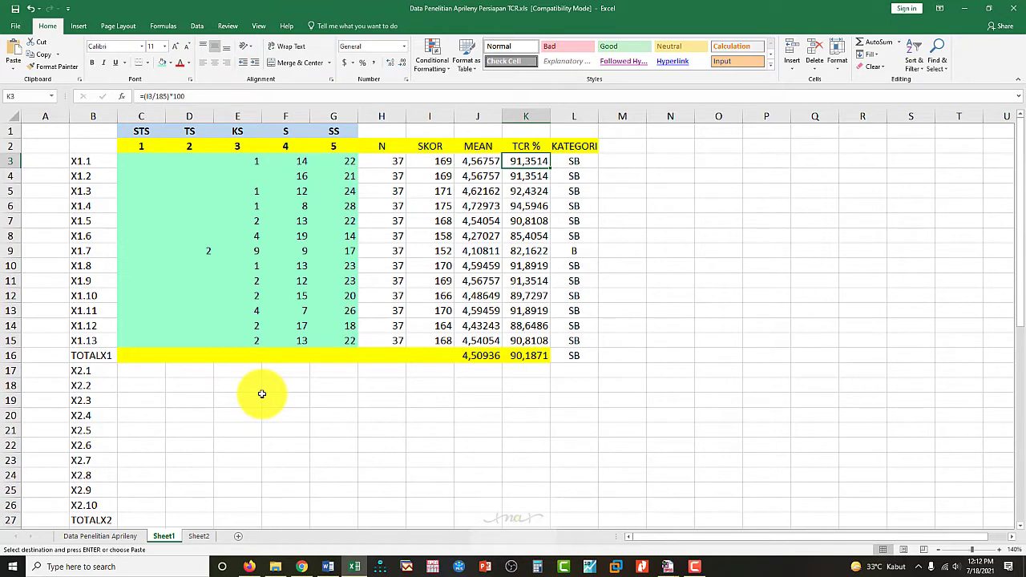
Highlight the TCR table from B1 through L16 to review its layout, and clear the highlight.
click(79, 134)
key(shift+Right)
key(shift+Right)
key(shift+Right)
key(shift+Right)
key(shift+Right)
key(shift+Right)
key(shift+Right)
key(shift+Right)
key(shift+Right)
key(shift+Right)
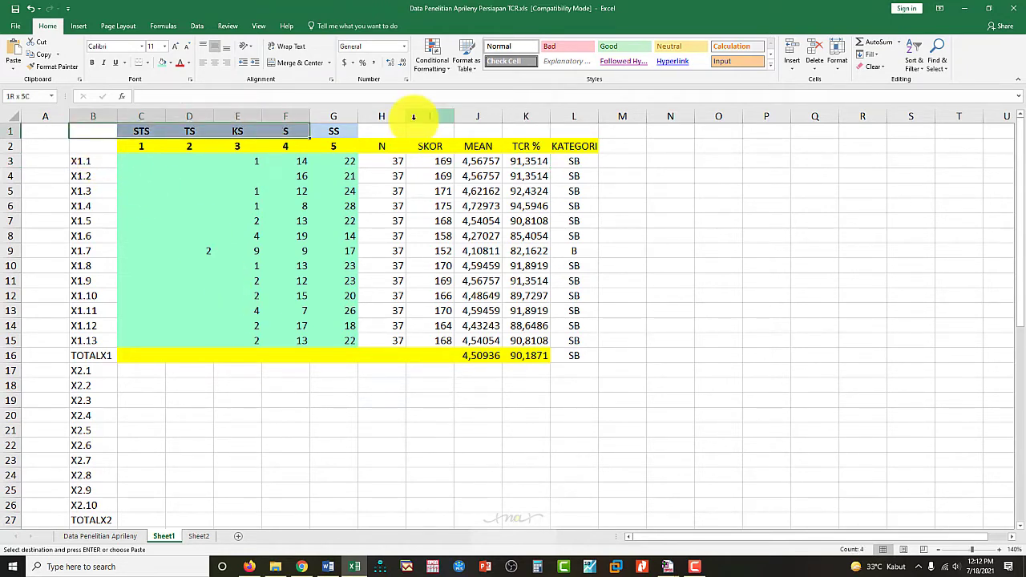
key(shift+Down)
key(shift+Down)
key(shift+Down)
key(shift+Down)
key(shift+Down)
key(shift+Down)
key(shift+Down)
key(shift+Down)
key(shift+Down)
key(shift+Down)
key(shift+Down)
key(shift+Down)
key(shift+Down)
key(shift+Down)
key(shift+Down)
key(shift+Down)
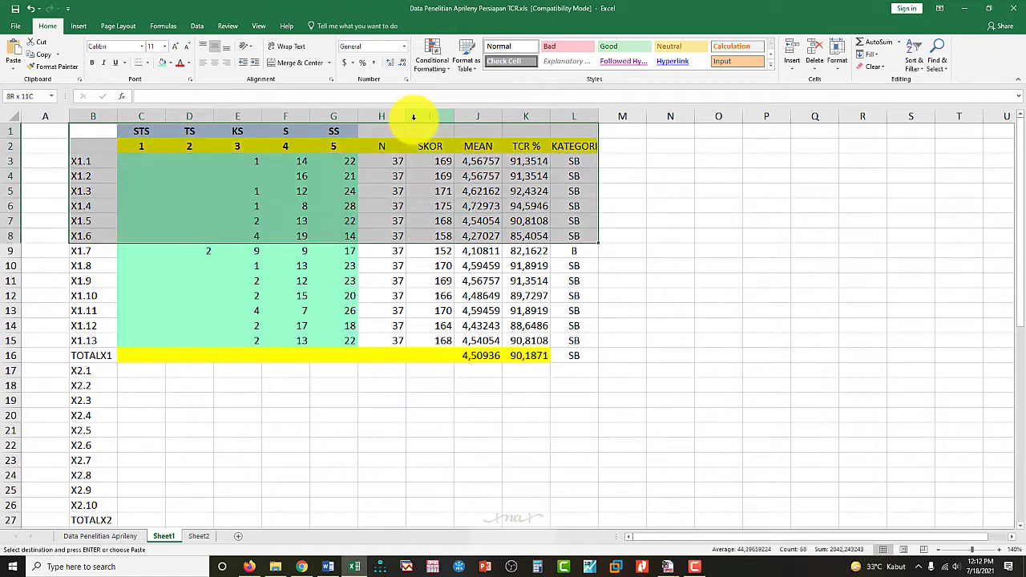
key(shift+Up)
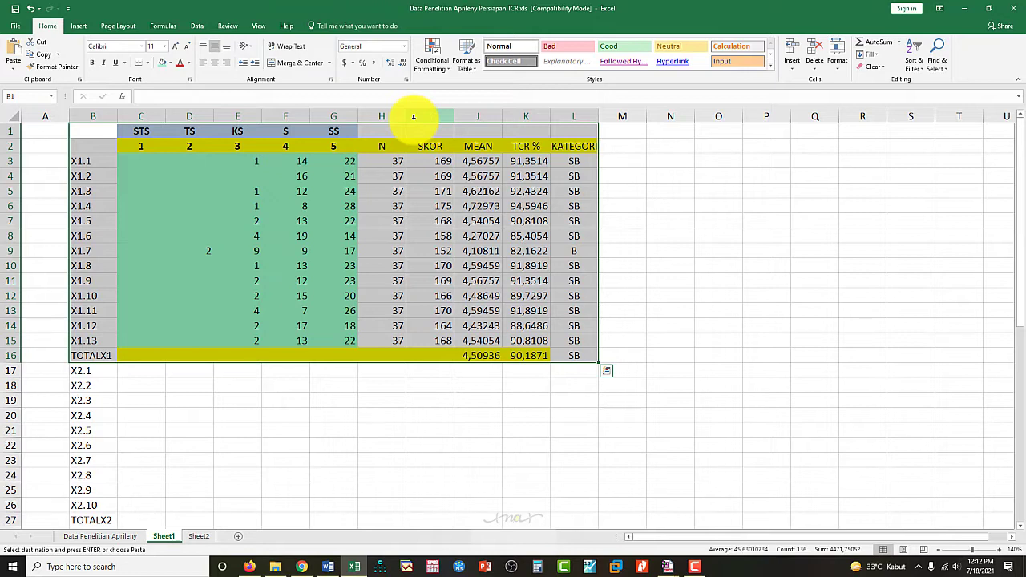
click(713, 191)
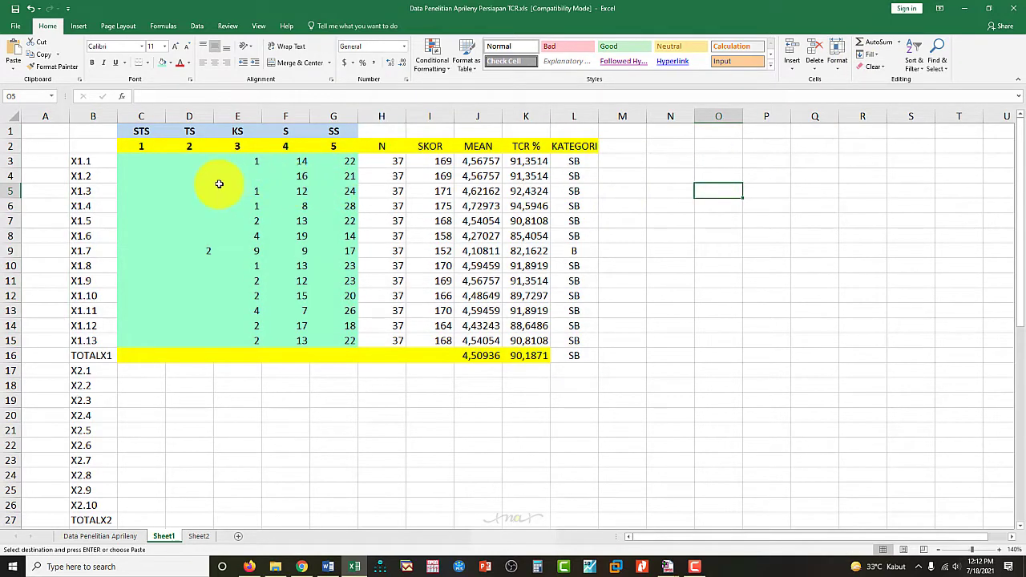
Go through the questionnaire item labels in column B from X1.1 to X1.7.
click(100, 162)
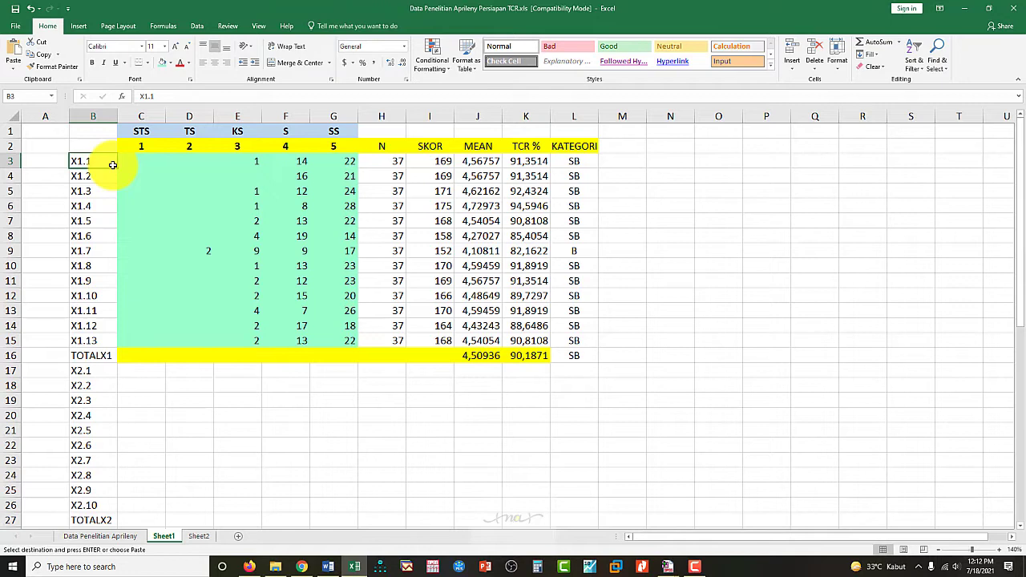
key(Down)
key(Down)
key(Down)
key(Down)
key(Down)
key(Down)
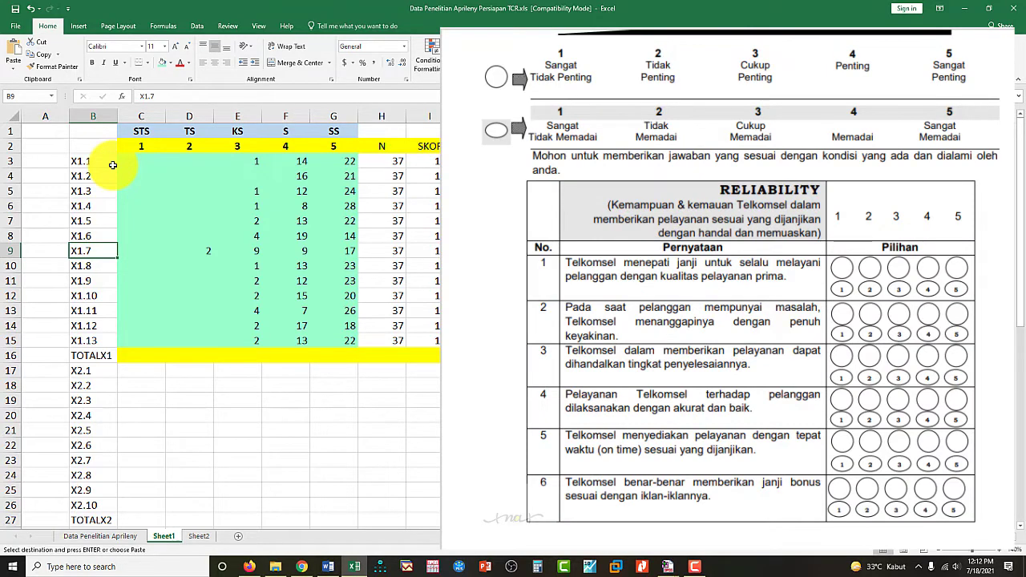
Examine the response scale headings from STS to SS in row 1 and their scores in row 2.
key(Up)
key(Up)
key(Up)
key(Up)
key(Up)
key(Up)
key(Up)
key(Up)
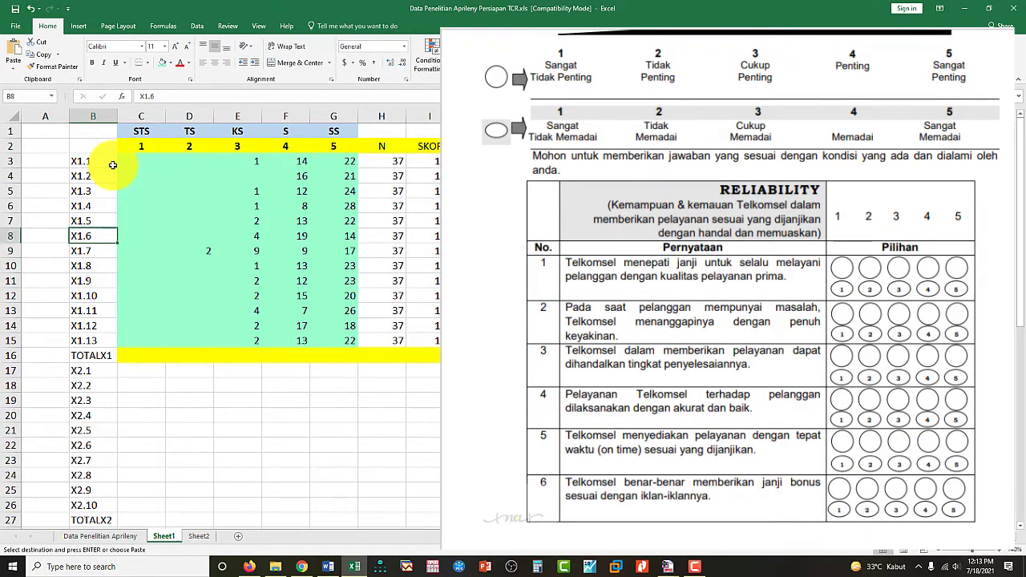
key(Right)
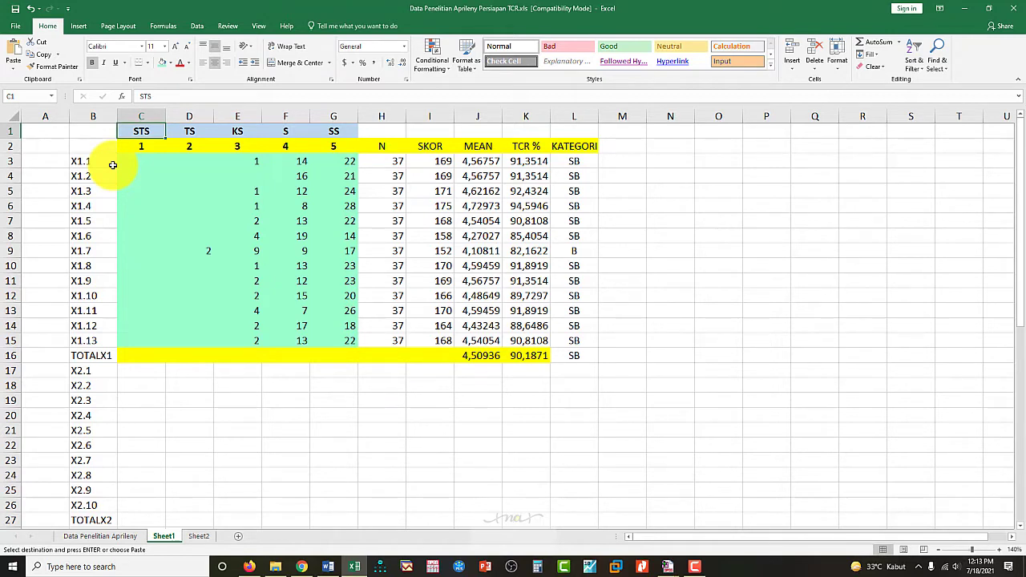
key(Right)
key(Right)
key(Right)
key(Right)
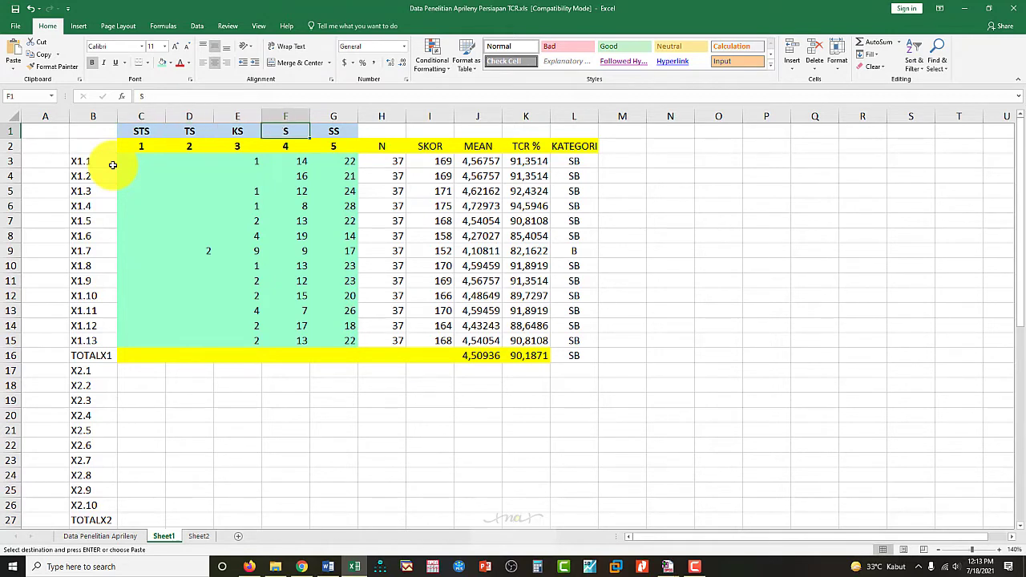
key(Down)
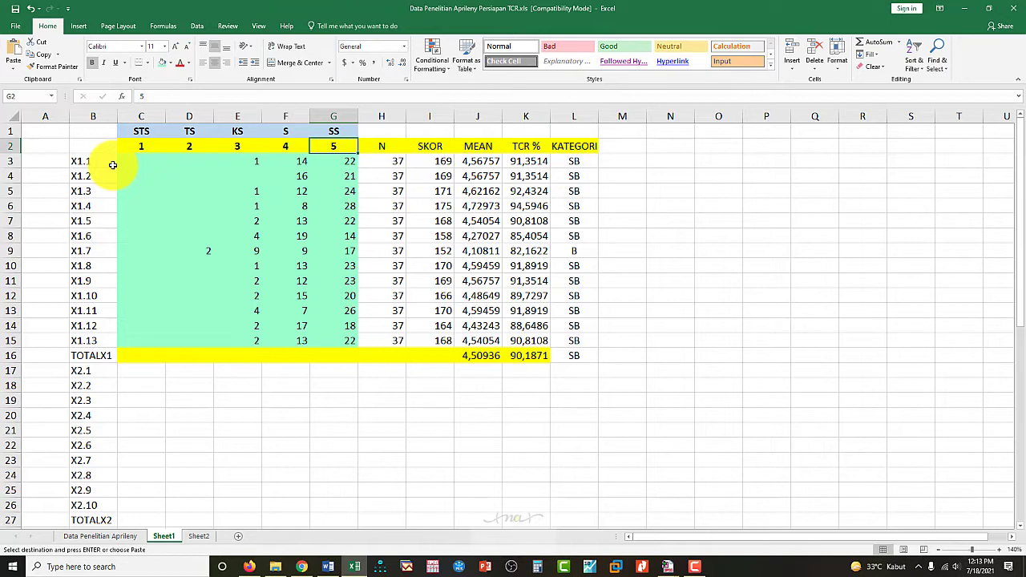
Examine the response frequencies under scores 1 to 5 for items X1.1 through X1.13.
key(Down)
key(Left)
key(Left)
key(Left)
key(Left)
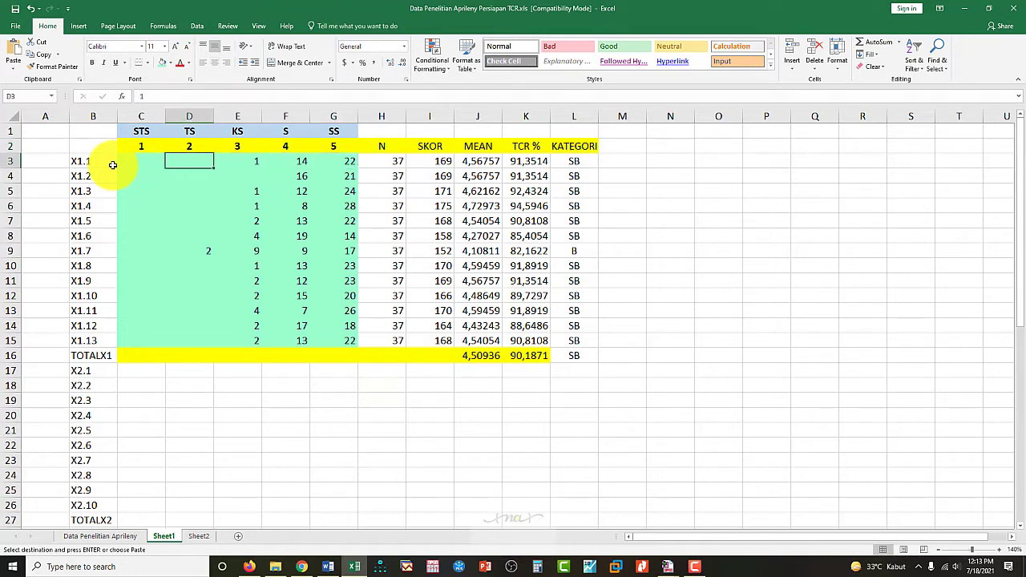
key(Right)
key(Right)
key(Right)
key(Right)
key(Down)
key(Down)
key(Down)
key(Down)
key(Down)
key(Down)
key(Down)
key(Down)
key(Down)
key(Down)
key(Down)
key(Down)
key(Home)
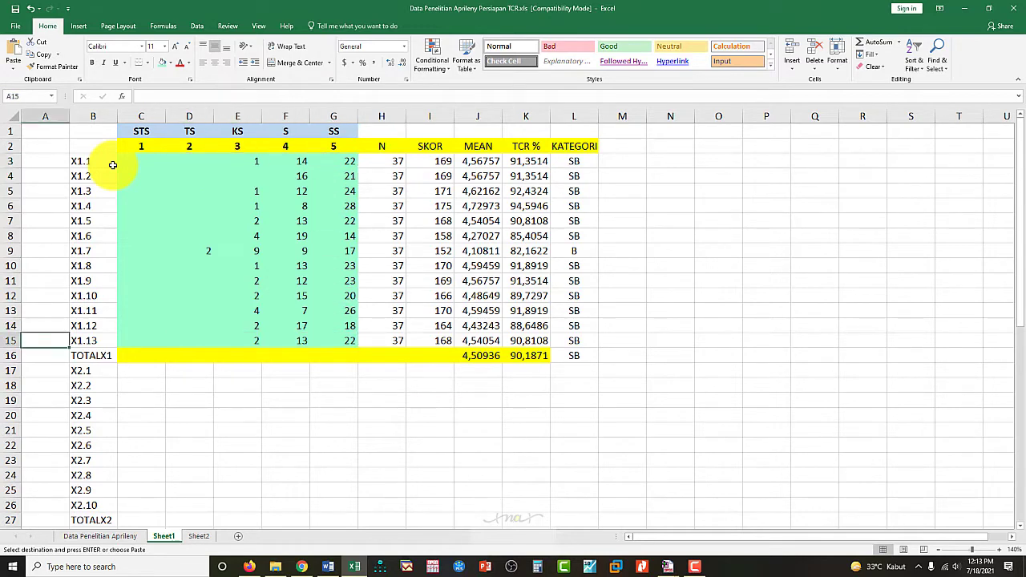
Go up the score 1 frequency column to the cell for item X1.1.
key(Right)
key(Right)
key(Up)
key(Up)
key(Up)
key(Up)
key(Up)
key(Up)
key(Up)
key(Up)
key(Up)
key(Up)
key(Up)
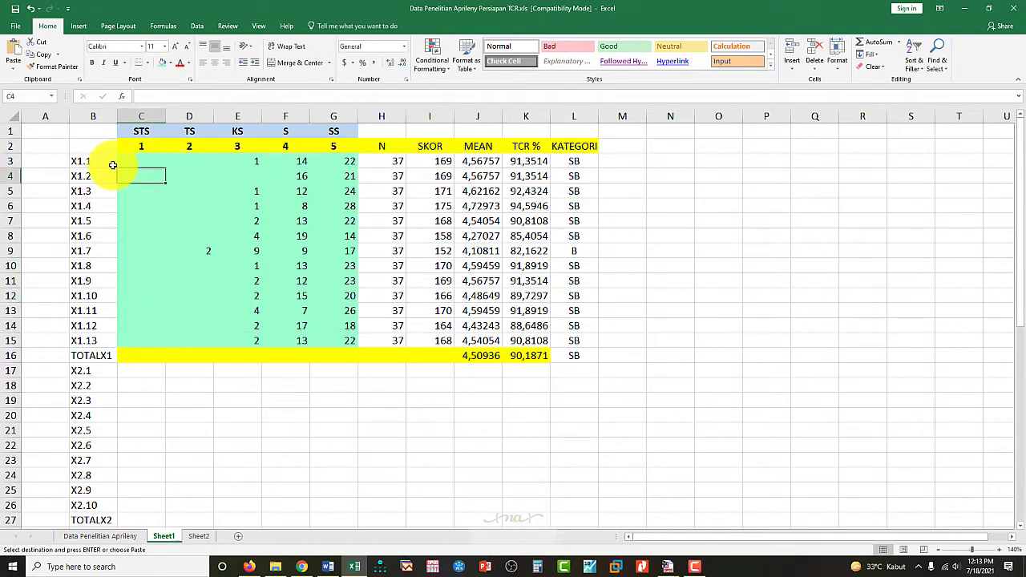
key(Up)
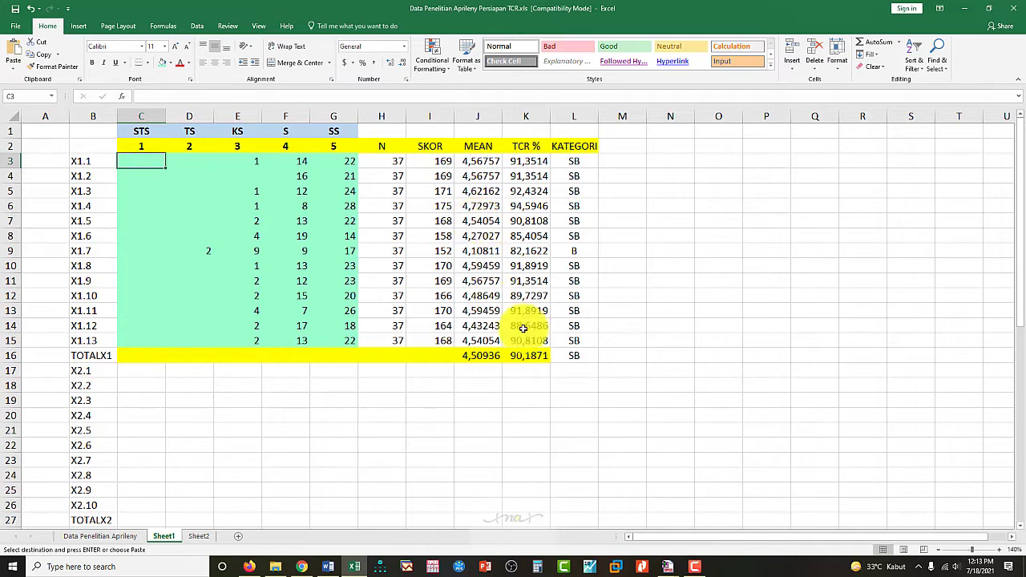
Switch to SPSS, close the Output1 viewer without saving it, and bring up the Data Persiapan TCR.sav data editor.
mouse_move(676, 571)
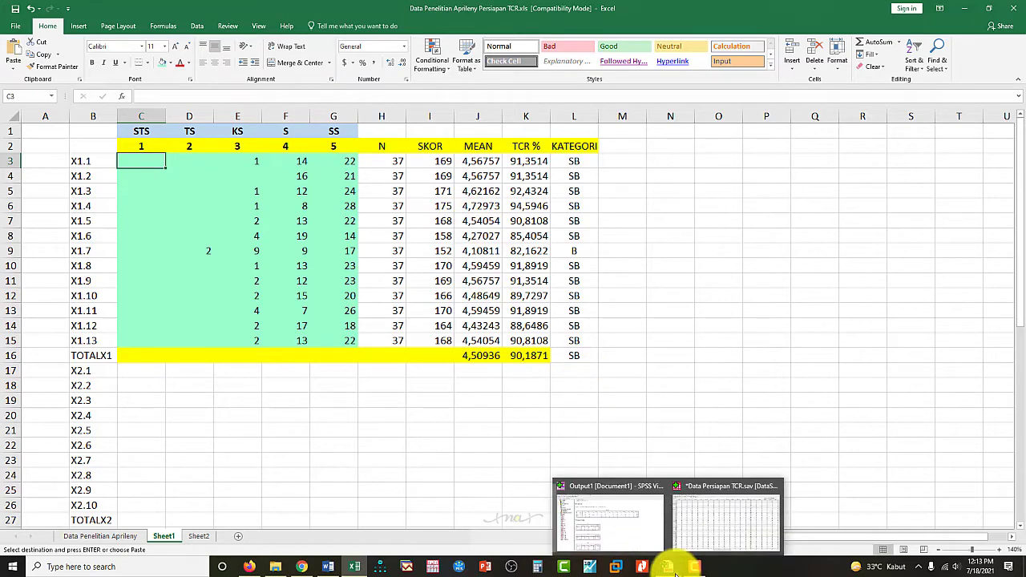
click(633, 526)
click(1012, 6)
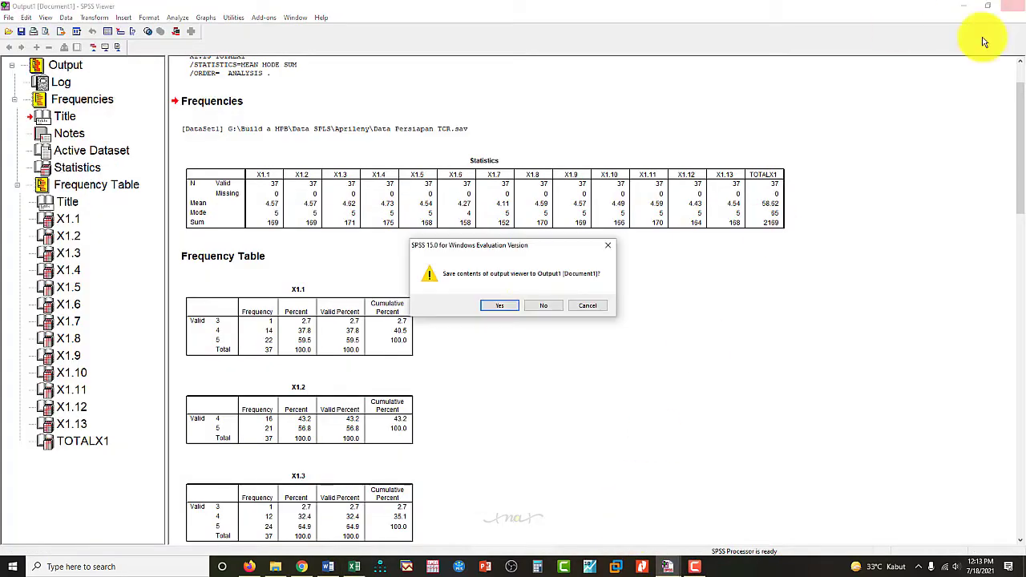
click(542, 307)
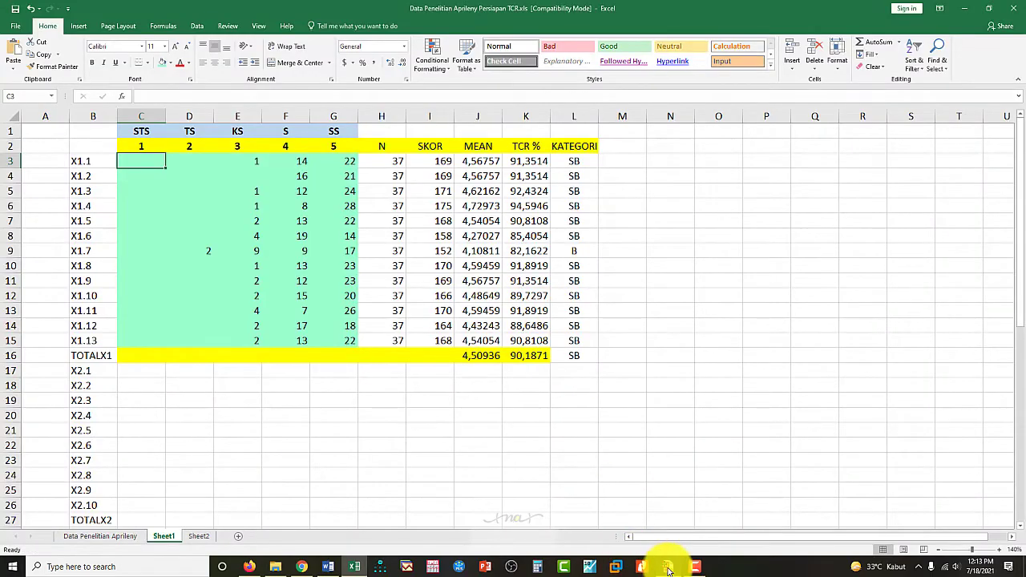
click(670, 570)
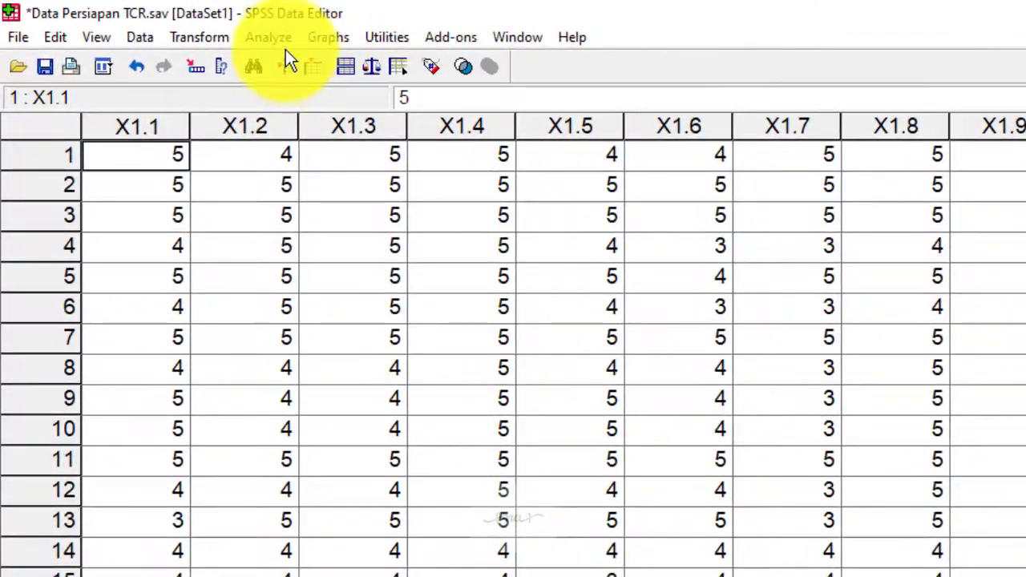
Start a descriptive Frequencies analysis and reset its settings to clear the earlier variable selection.
click(282, 45)
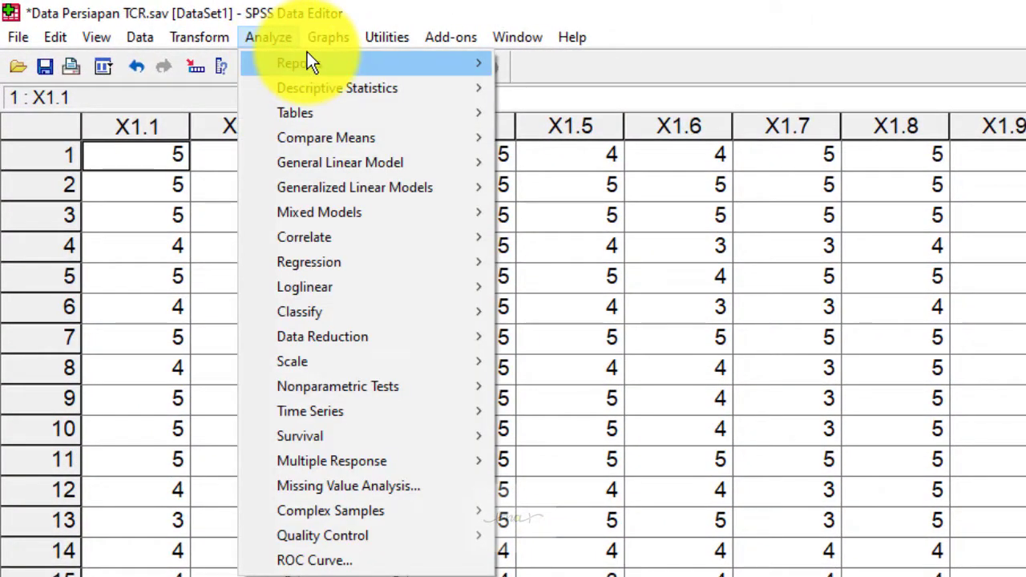
mouse_move(308, 53)
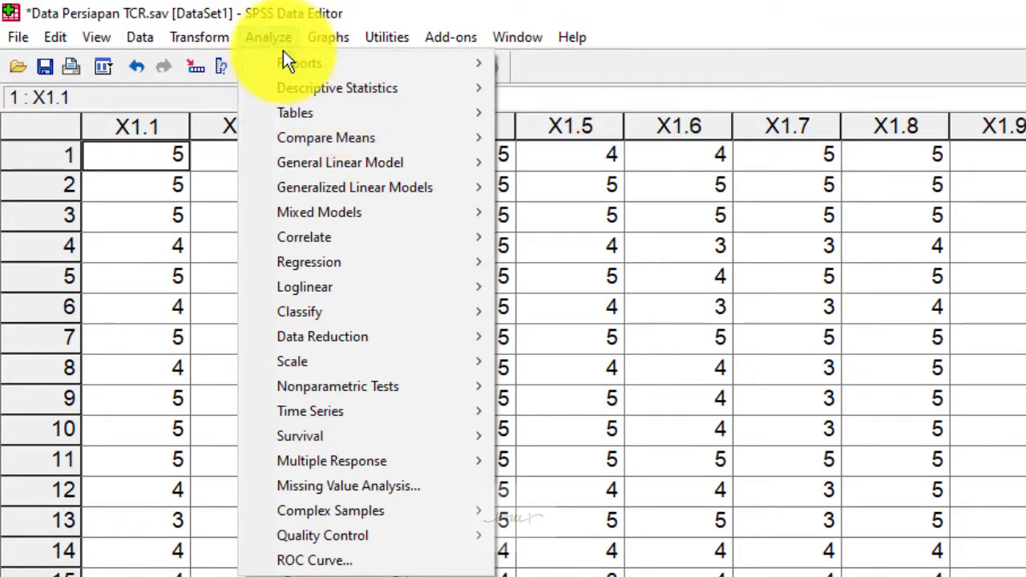
mouse_move(416, 89)
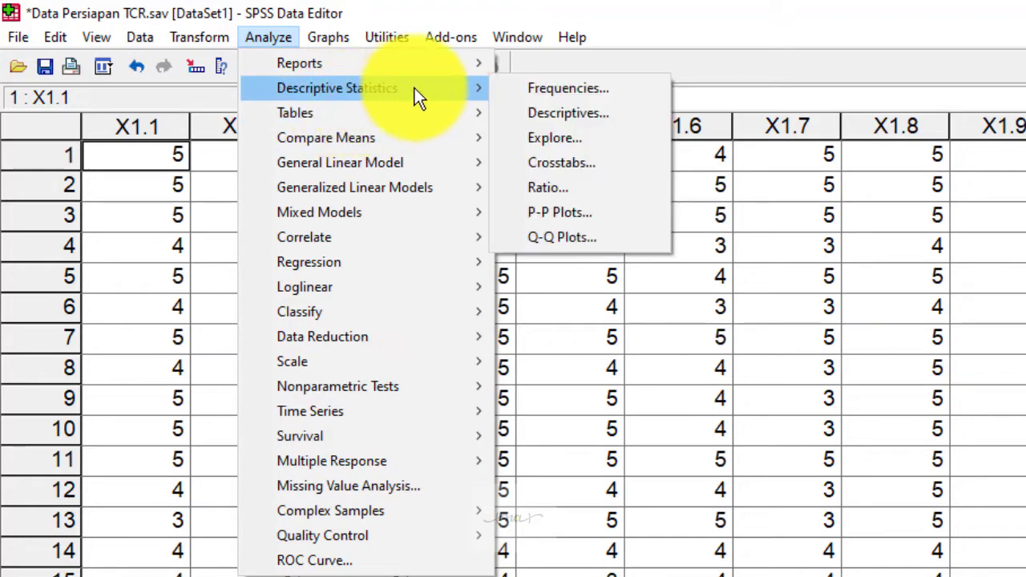
click(554, 86)
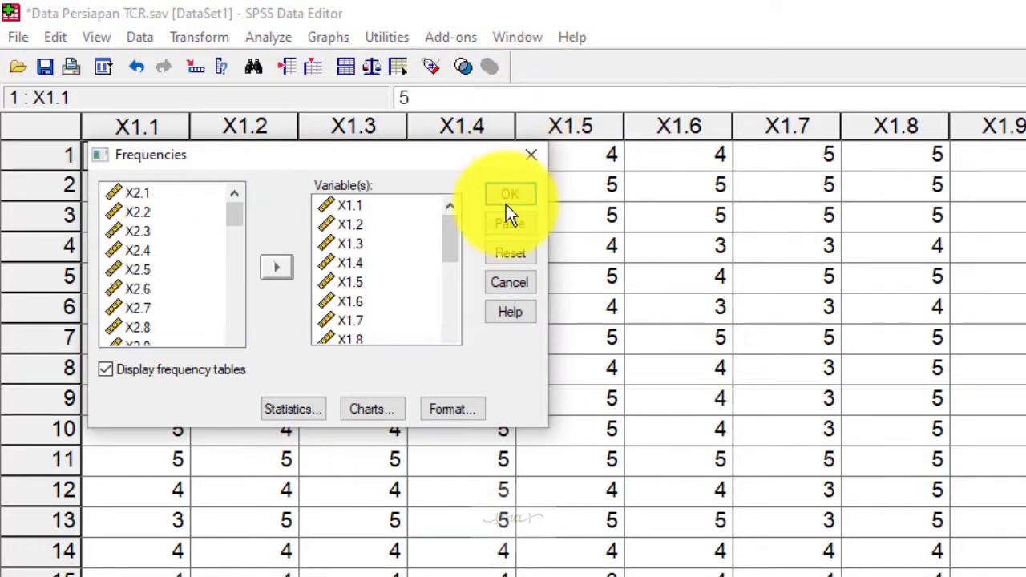
click(520, 255)
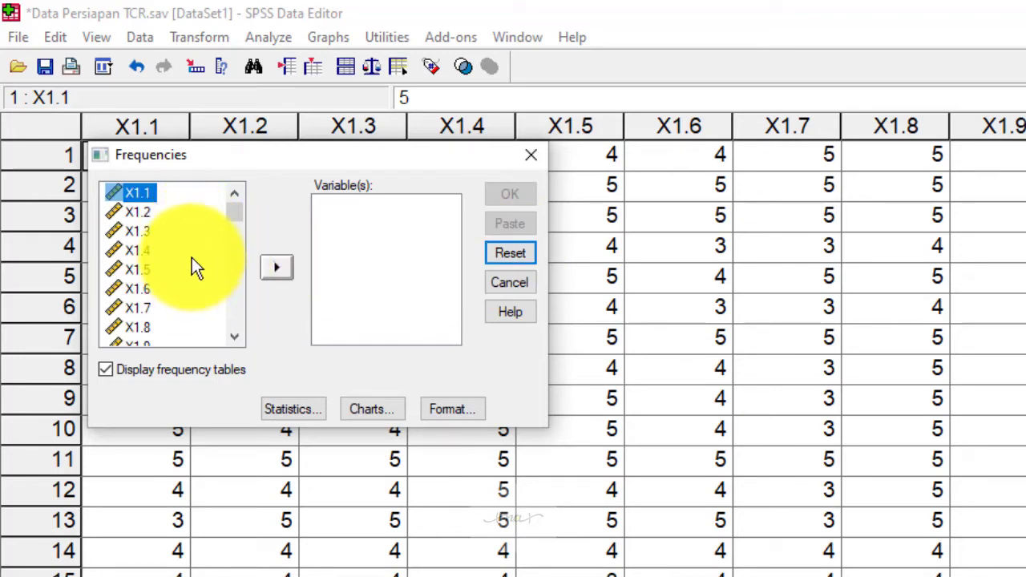
key(ctrl+a)
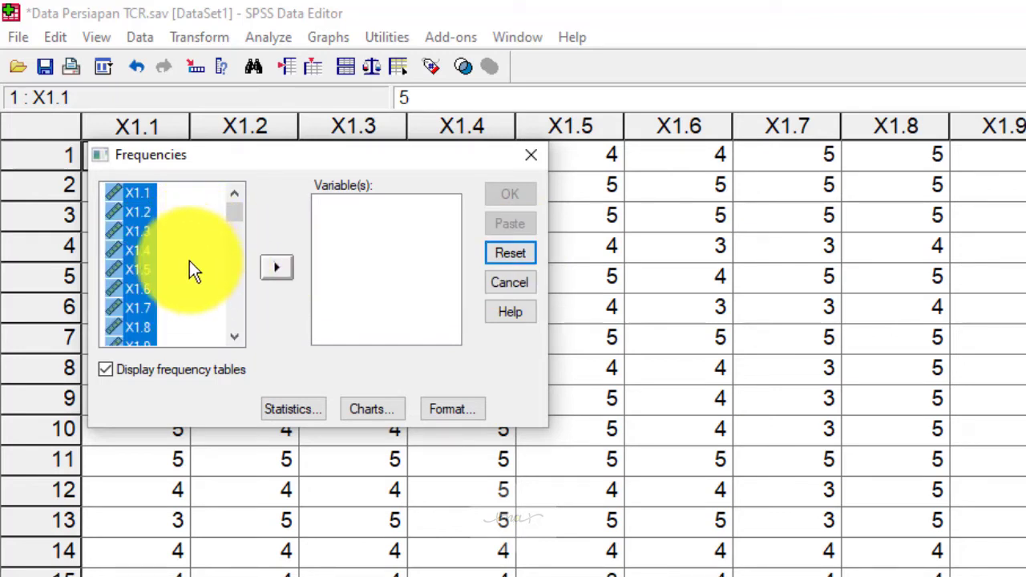
scroll(191, 261, down, 12)
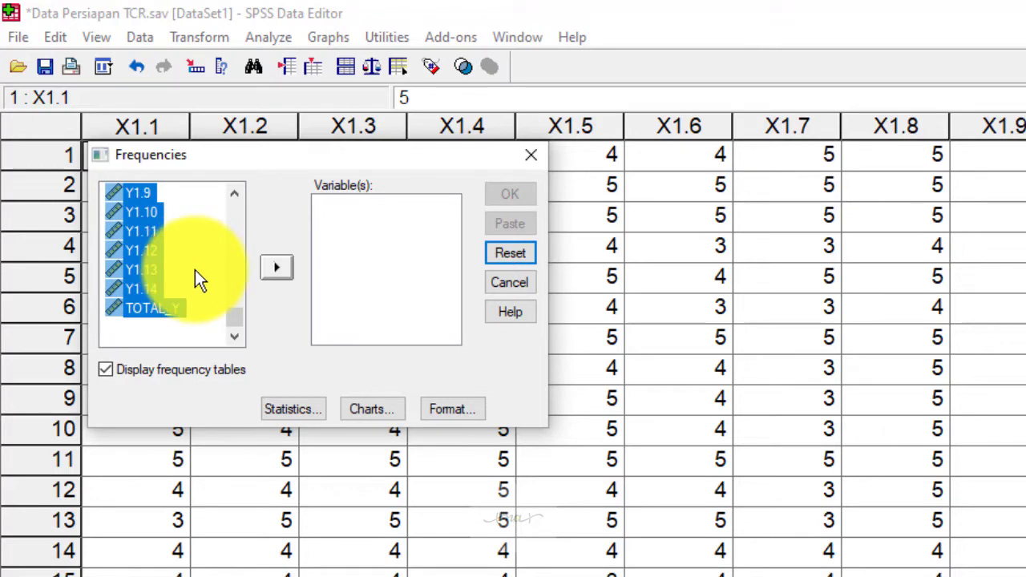
scroll(194, 271, up, 12)
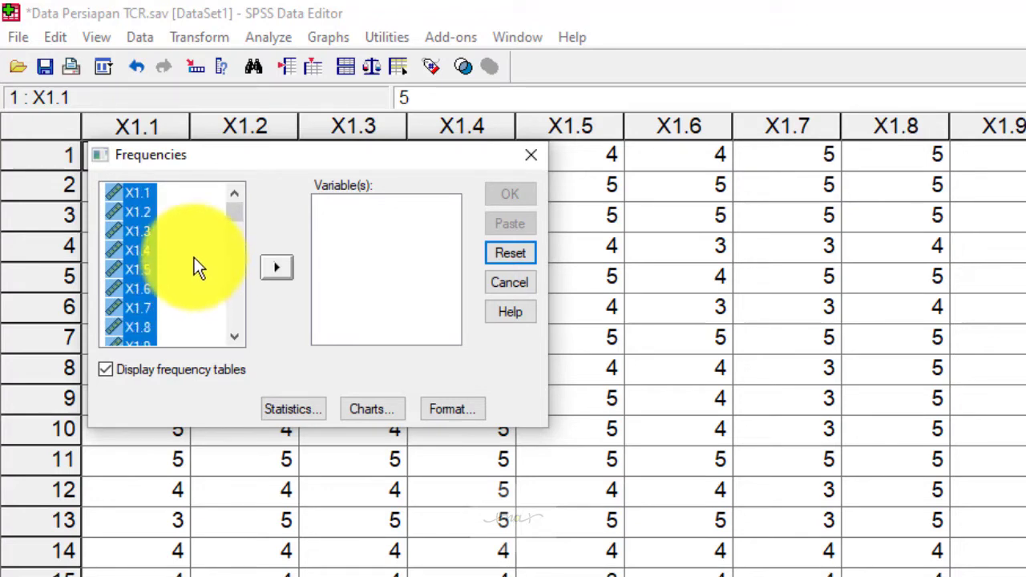
Add variables X1.1 through X1.13 and TOTALX1 to the Frequencies analysis.
click(137, 193)
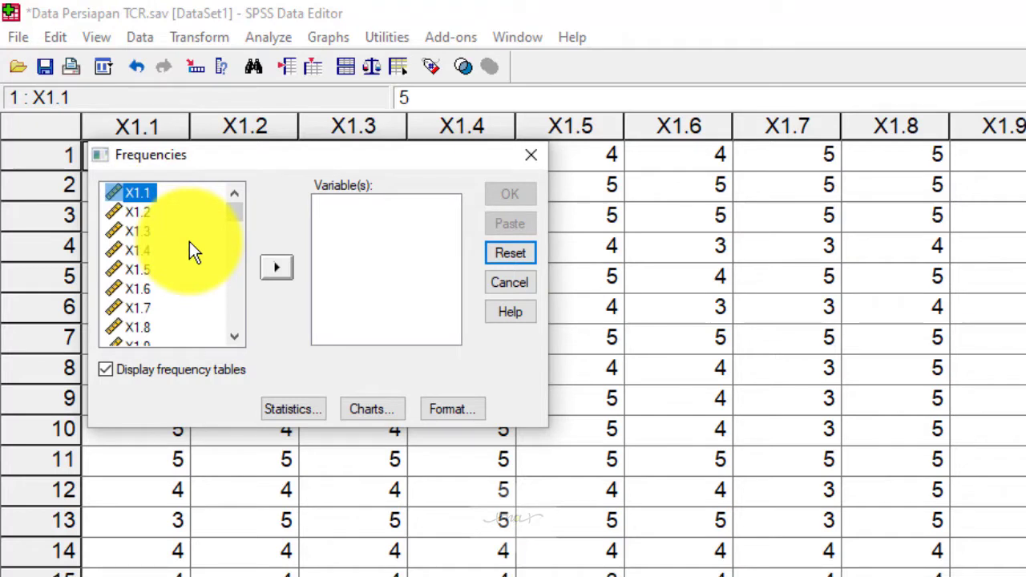
key(shift+Down)
key(shift+Down)
key(shift+Down)
key(shift+Down)
key(shift+Down)
key(shift+Down)
key(shift+Down)
key(shift+Down)
key(shift+Down)
key(shift+Down)
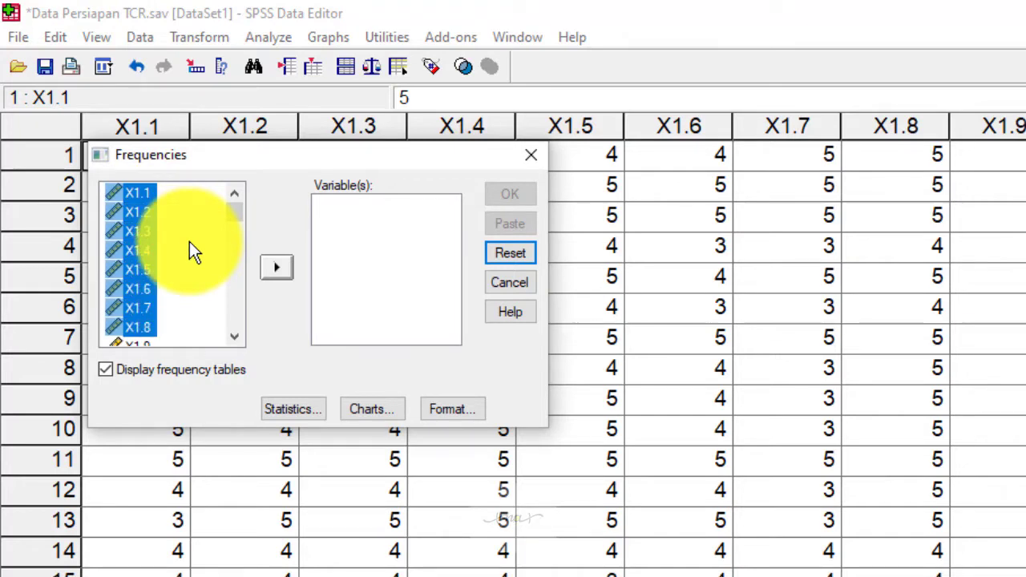
key(shift+Down)
key(shift+Down)
key(shift+Down)
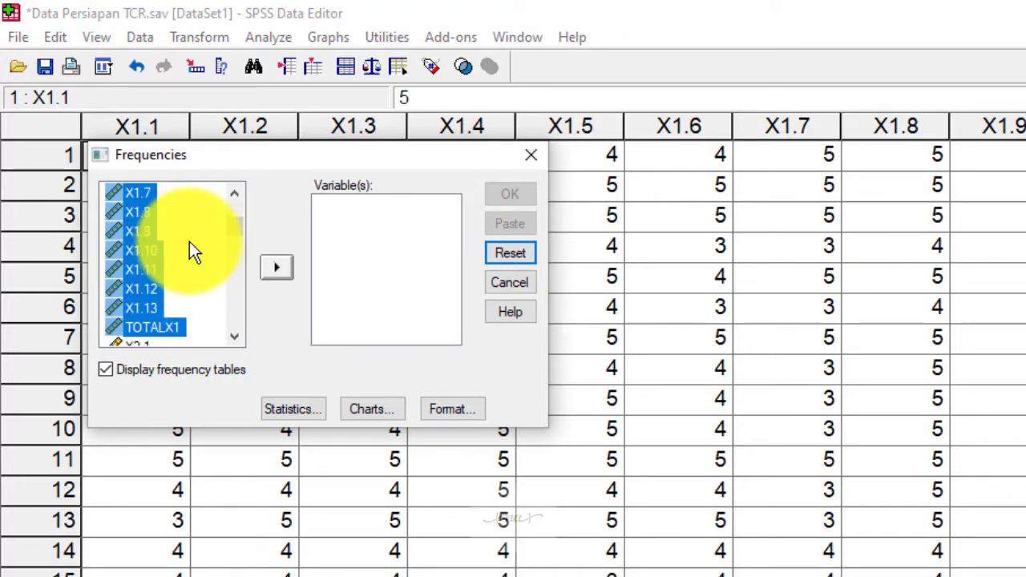
click(276, 267)
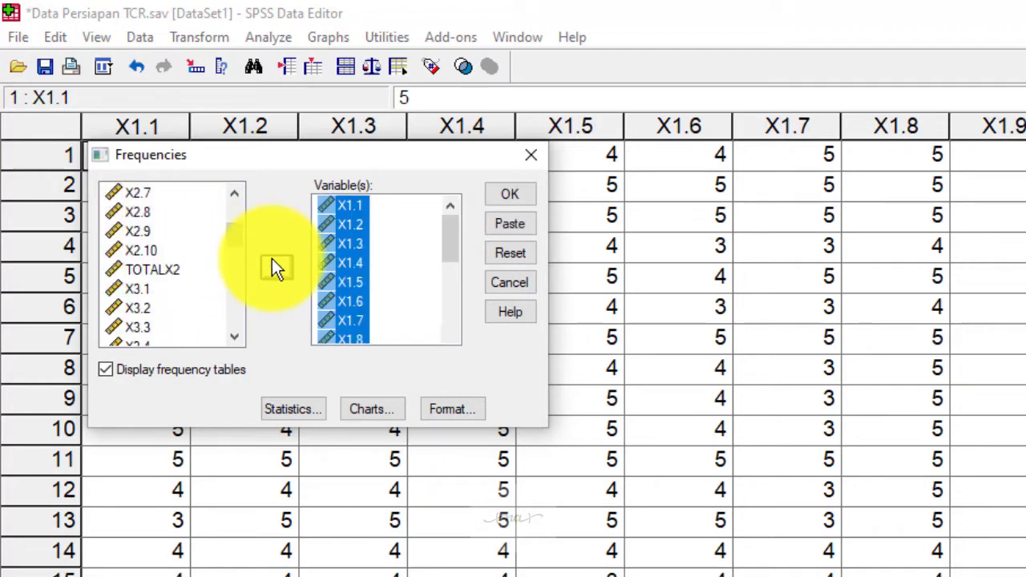
Request the mean, median, mode and sum, and run the Frequencies analysis.
click(314, 409)
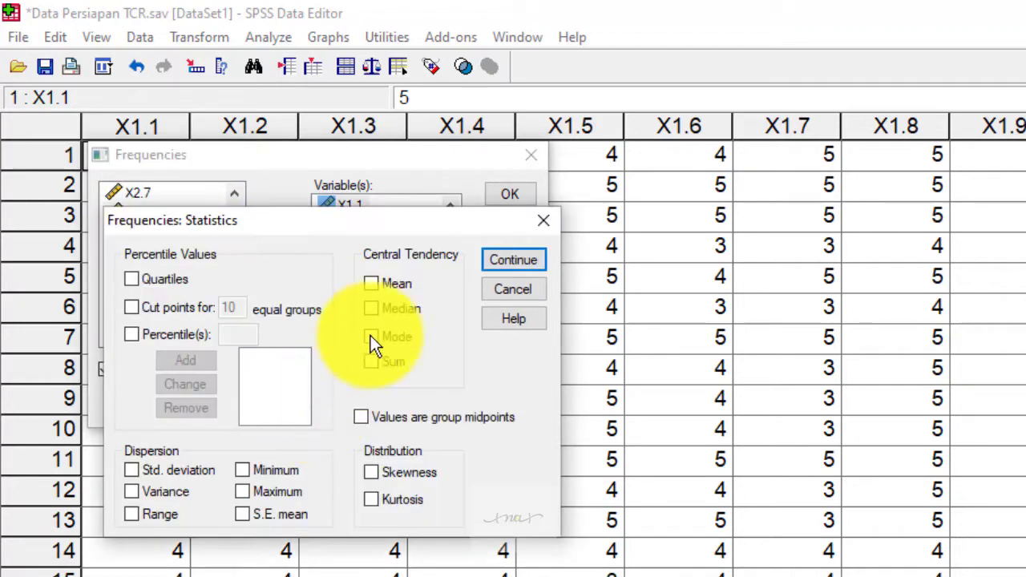
click(392, 286)
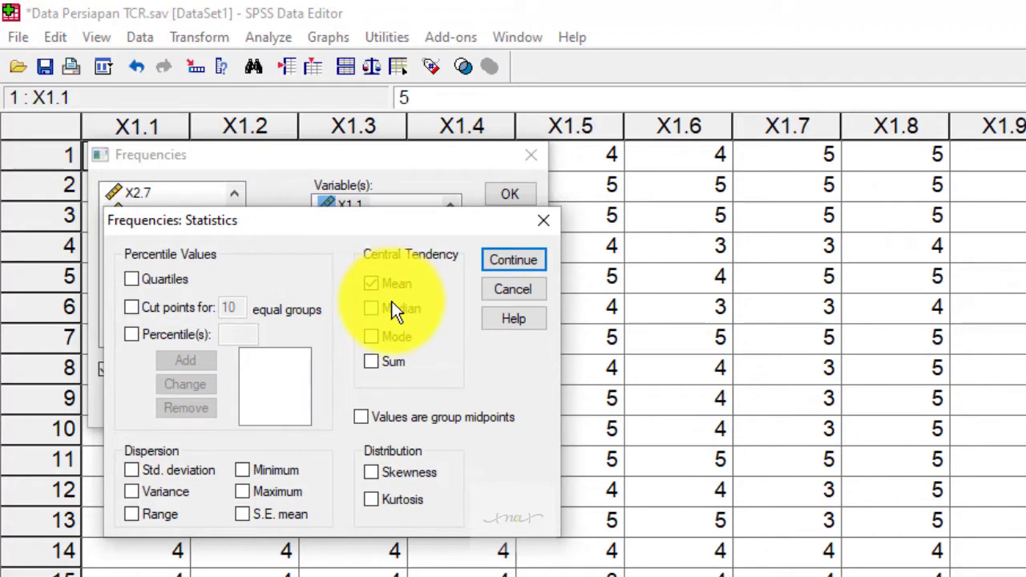
click(393, 309)
click(391, 361)
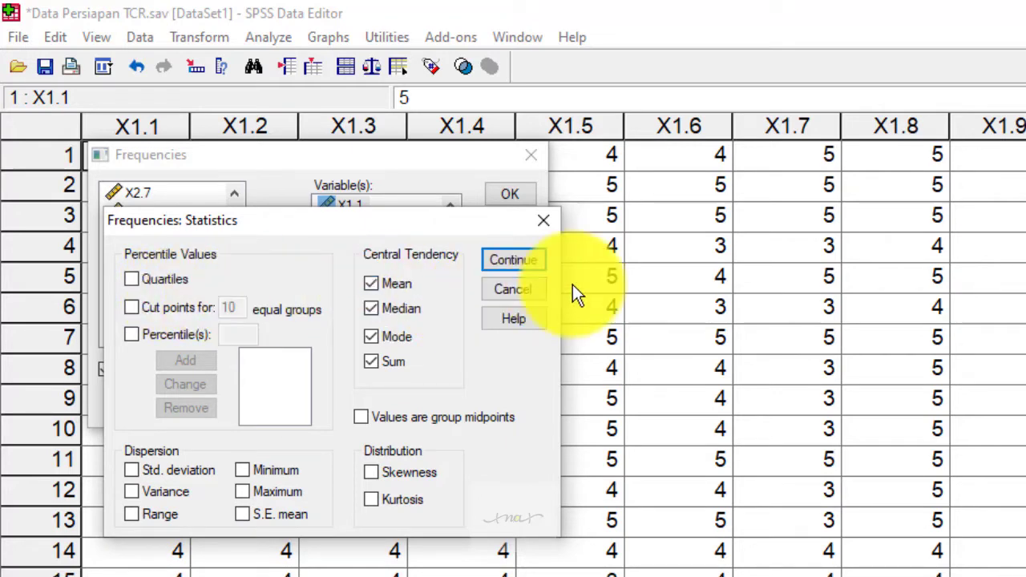
click(528, 260)
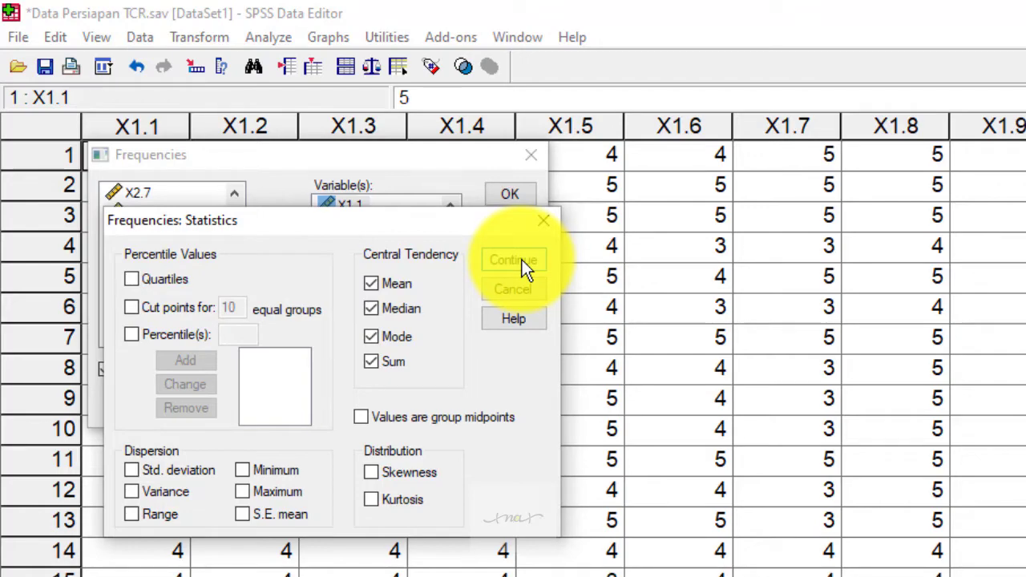
click(512, 196)
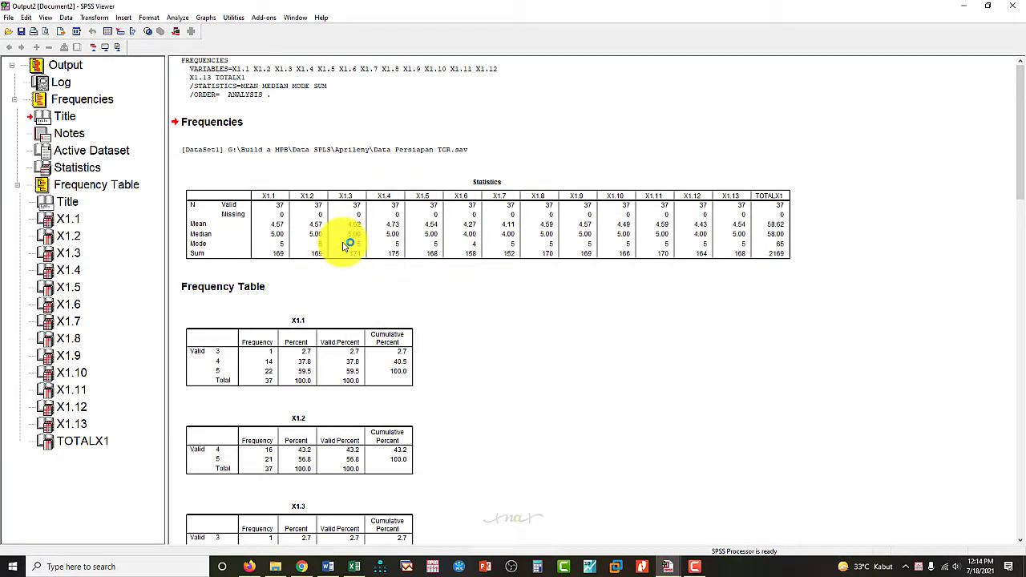
Review the SPSS frequency output and compare its X1.1 table with the score 3 frequency for X1.1 in the Excel TCR table.
scroll(345, 246, down, 15)
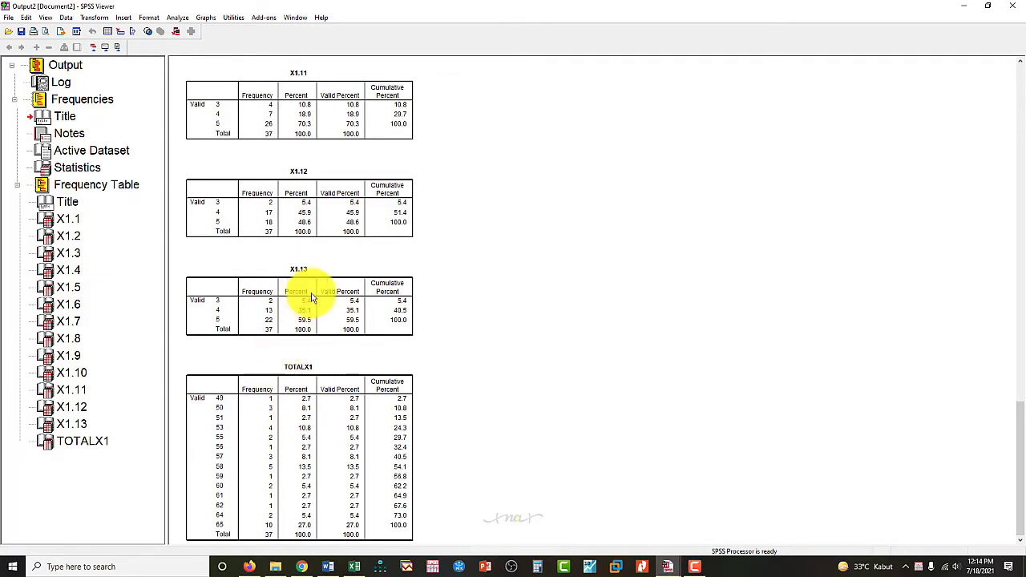
scroll(302, 412, up, 15)
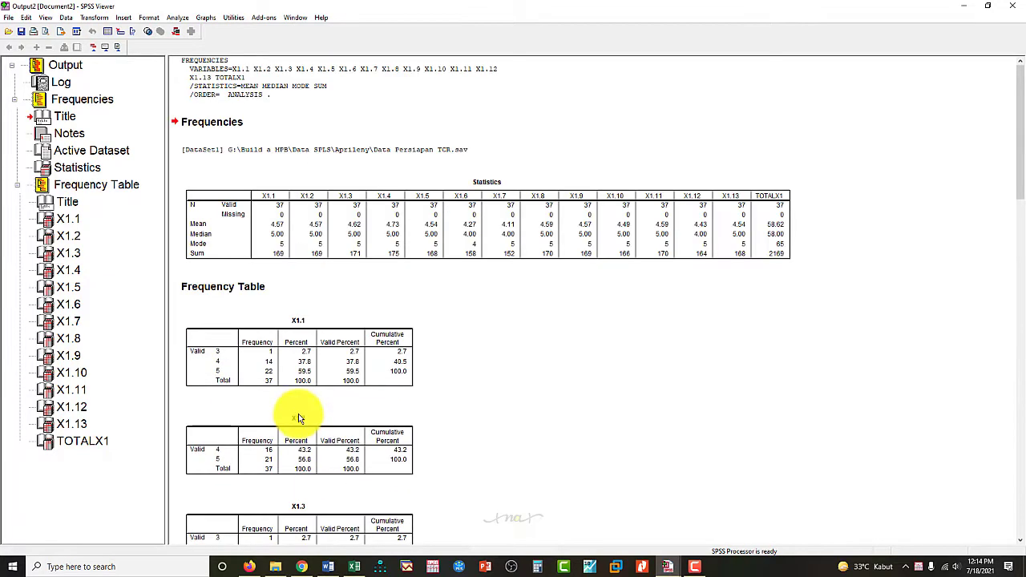
click(355, 568)
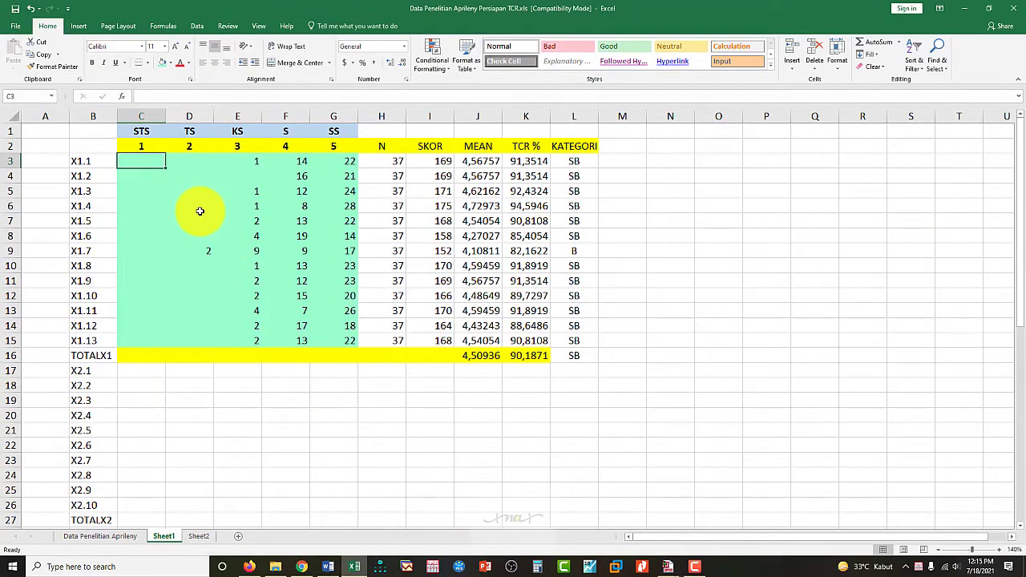
click(251, 164)
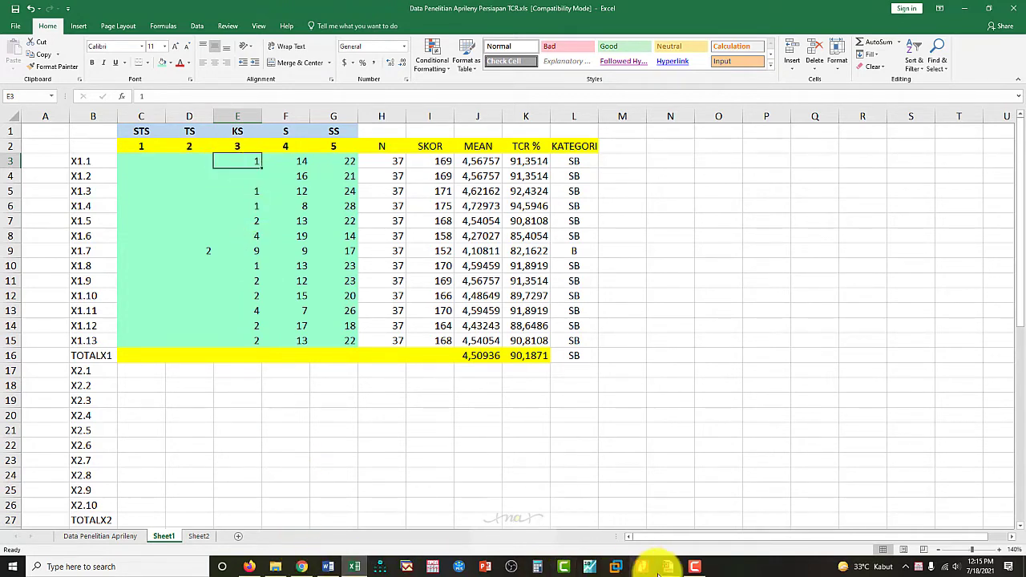
mouse_move(667, 567)
click(682, 532)
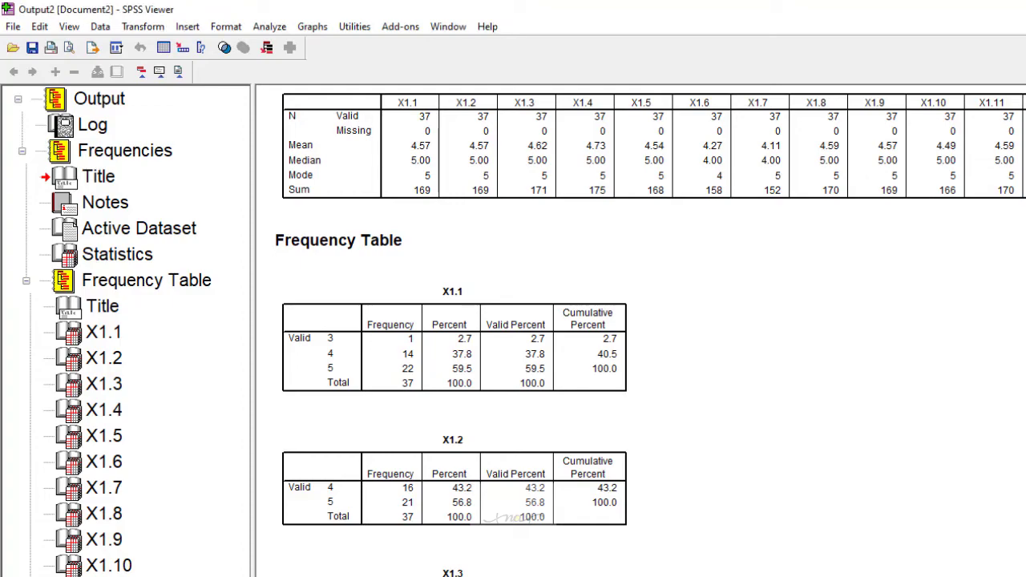
key(alt+Tab)
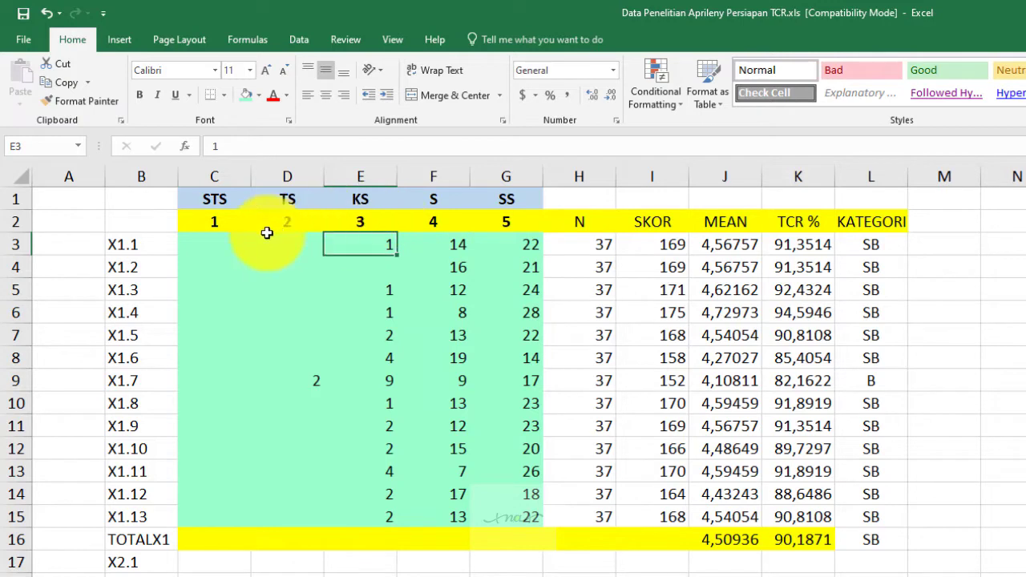
click(391, 246)
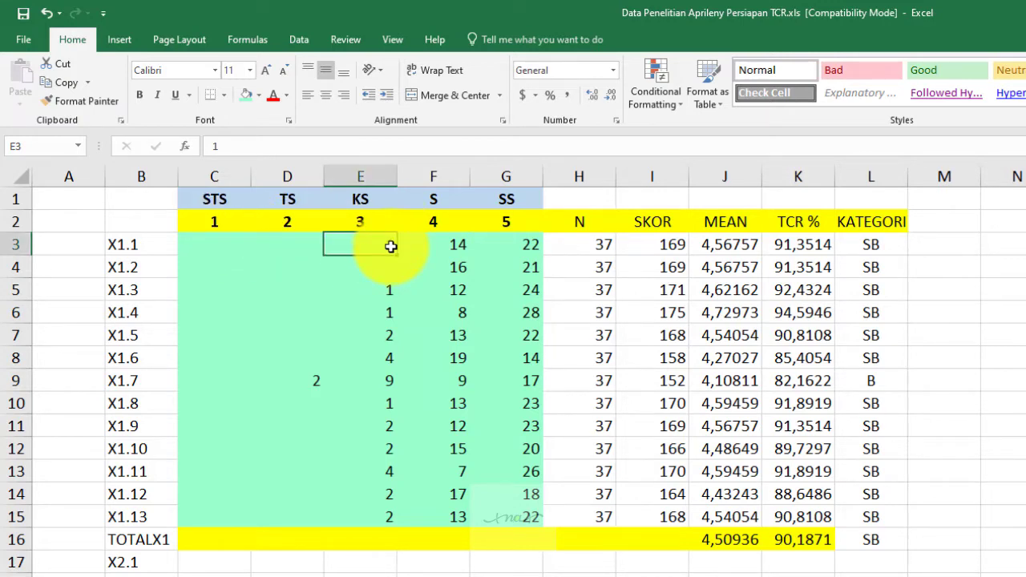
Center the response frequencies in D3:G15 horizontally.
click(312, 245)
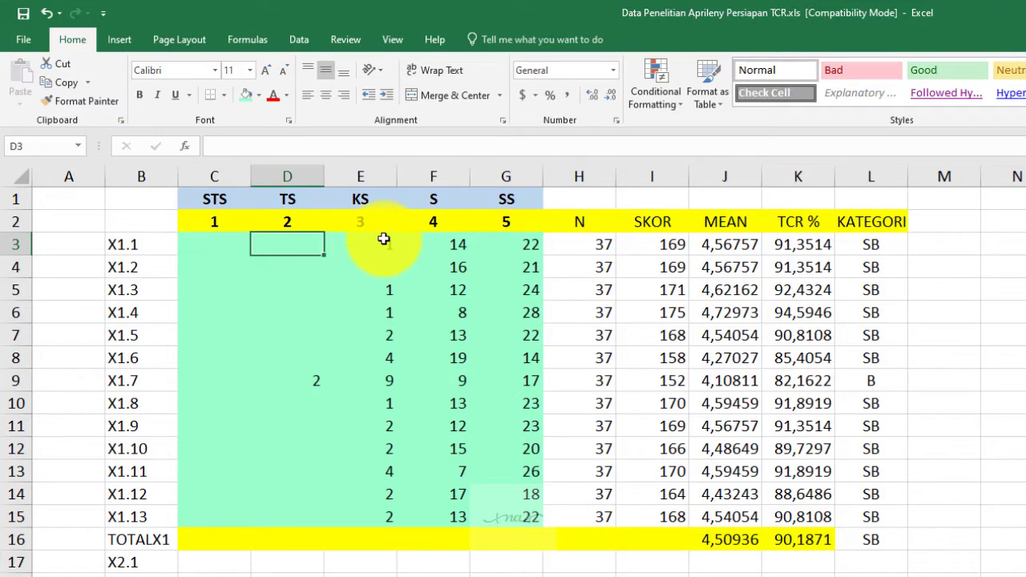
key(shift+Right)
key(shift+Right)
key(shift+Right)
key(shift+Down)
key(shift+Down)
key(shift+Down)
key(shift+Down)
key(shift+Down)
key(shift+Down)
key(shift+Down)
key(shift+Down)
key(shift+Down)
key(shift+Down)
key(shift+Down)
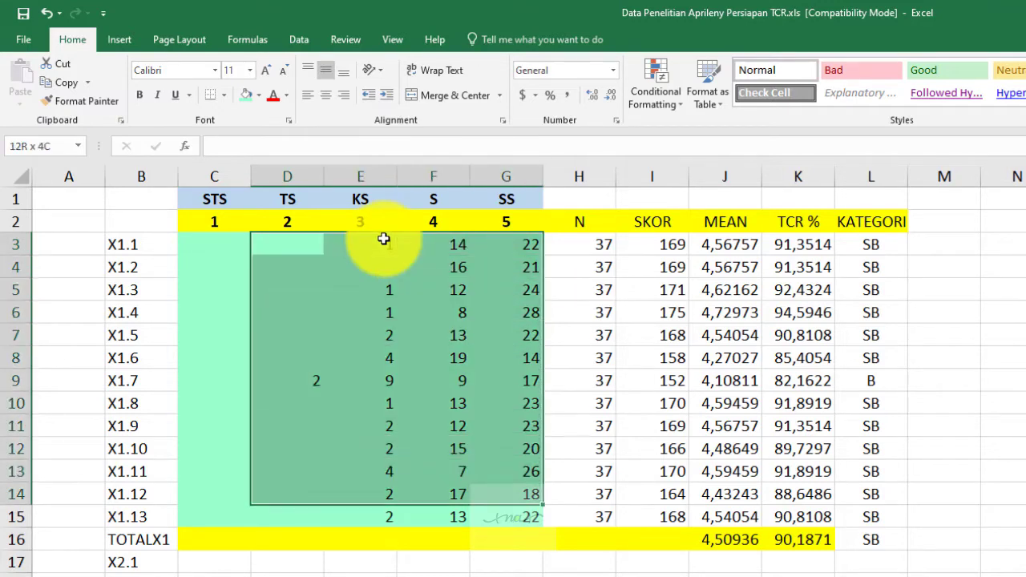
key(shift+Down)
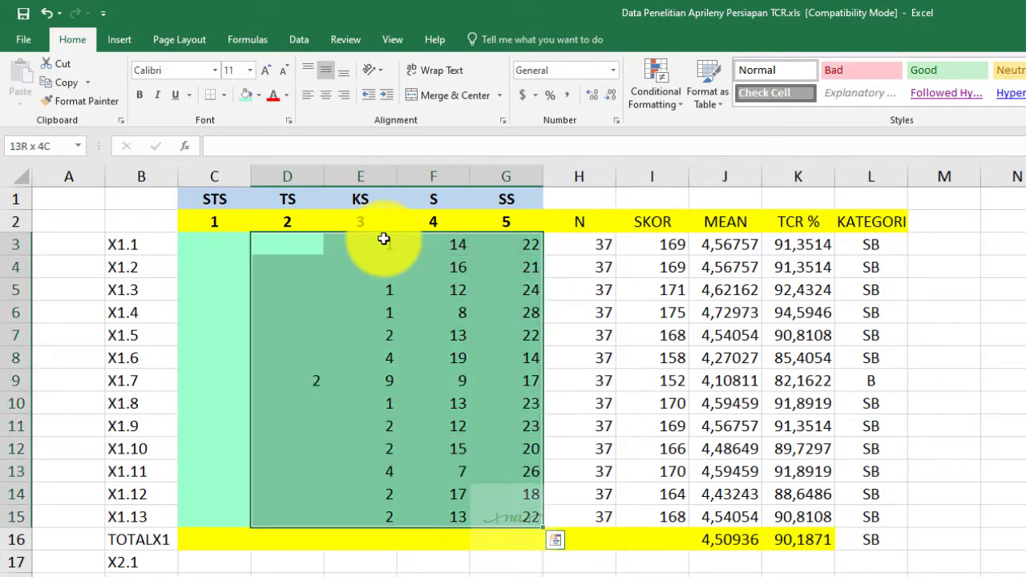
click(327, 95)
click(365, 355)
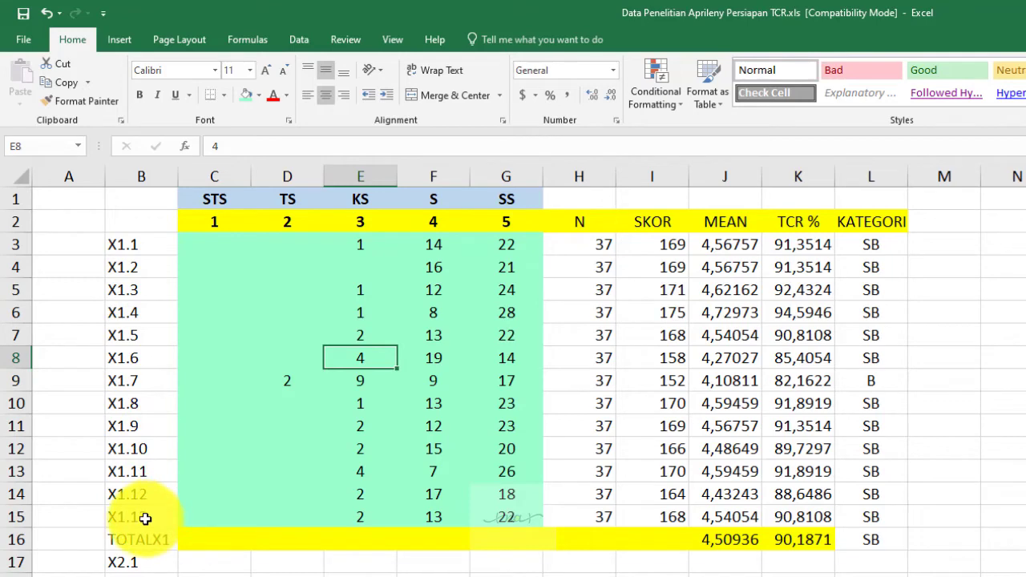
scroll(204, 526, down, 2)
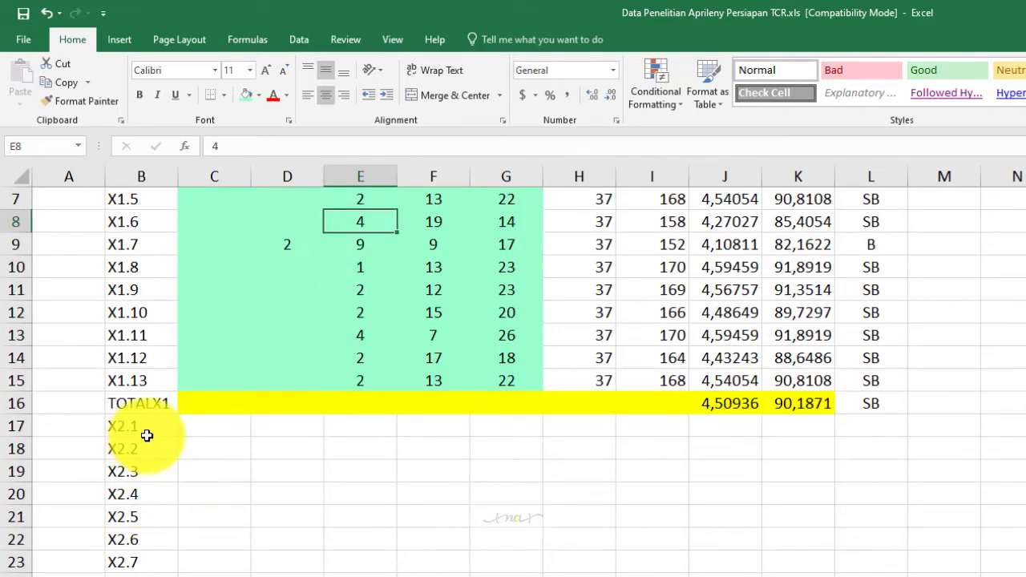
Review the item list and compare the X1.1 response frequencies in the TCR table with the SPSS frequency output.
scroll(513, 377, down, 10)
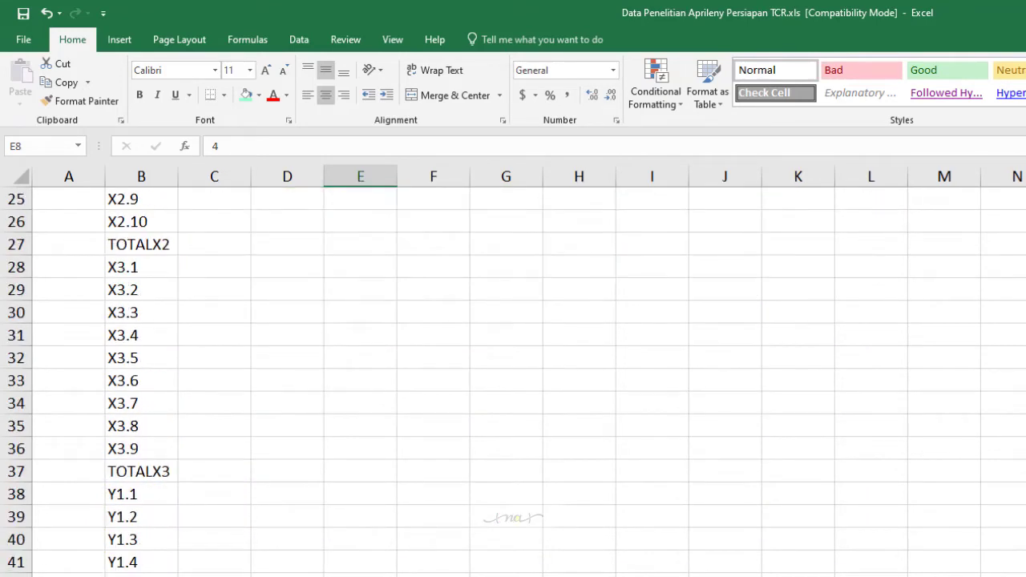
scroll(513, 377, up, 2)
scroll(251, 565, up, 10)
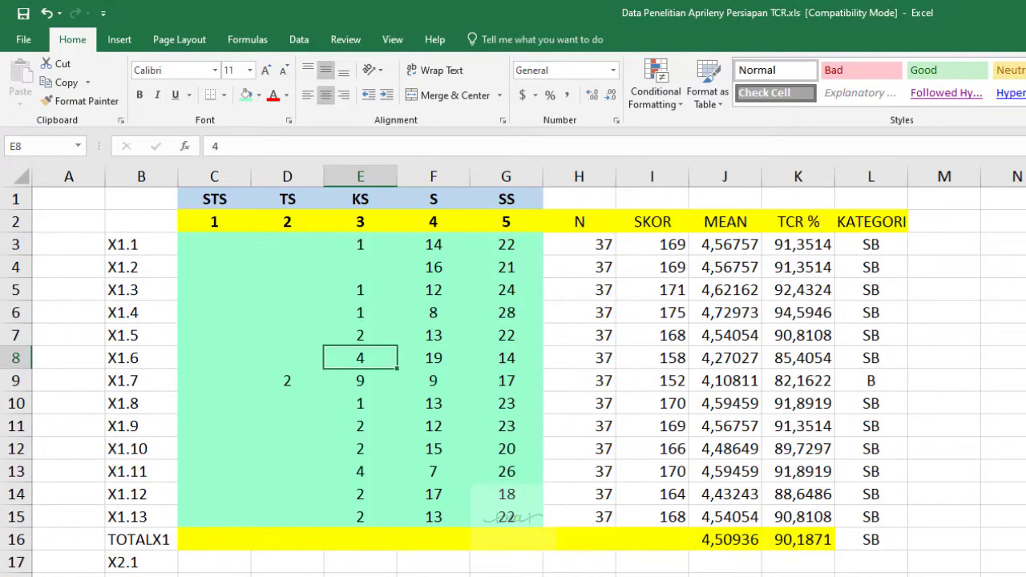
click(366, 243)
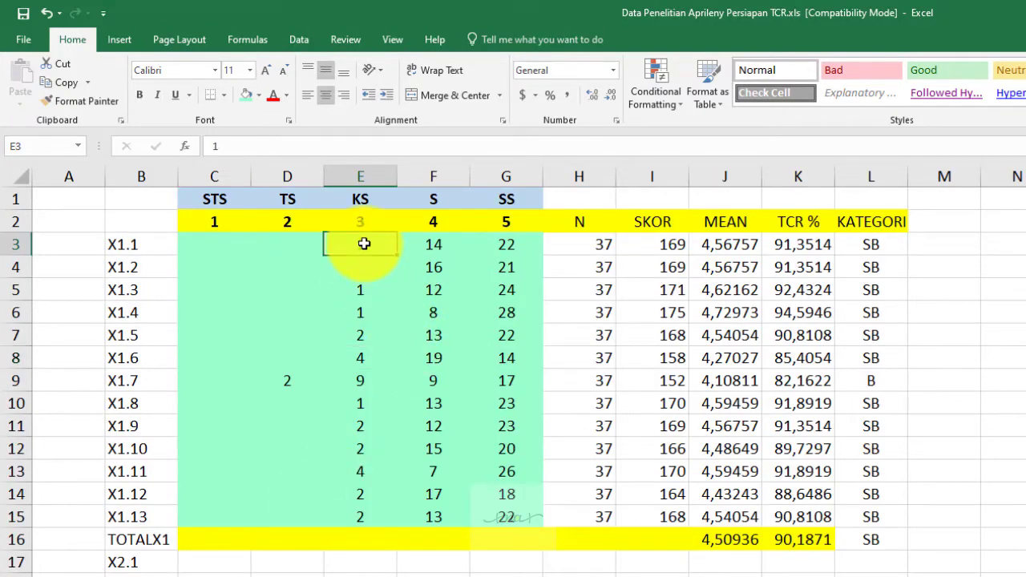
click(227, 247)
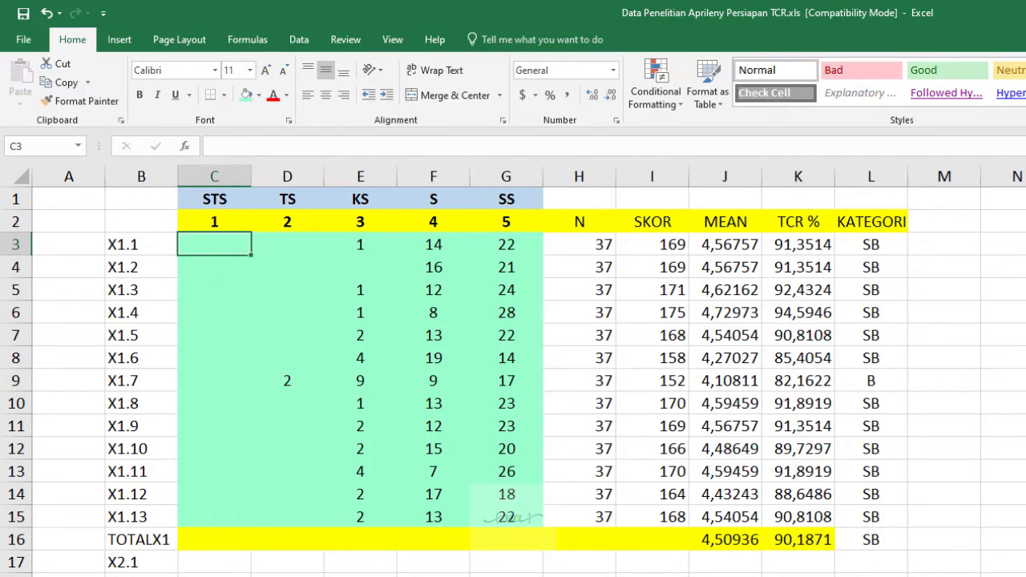
key(alt+Tab)
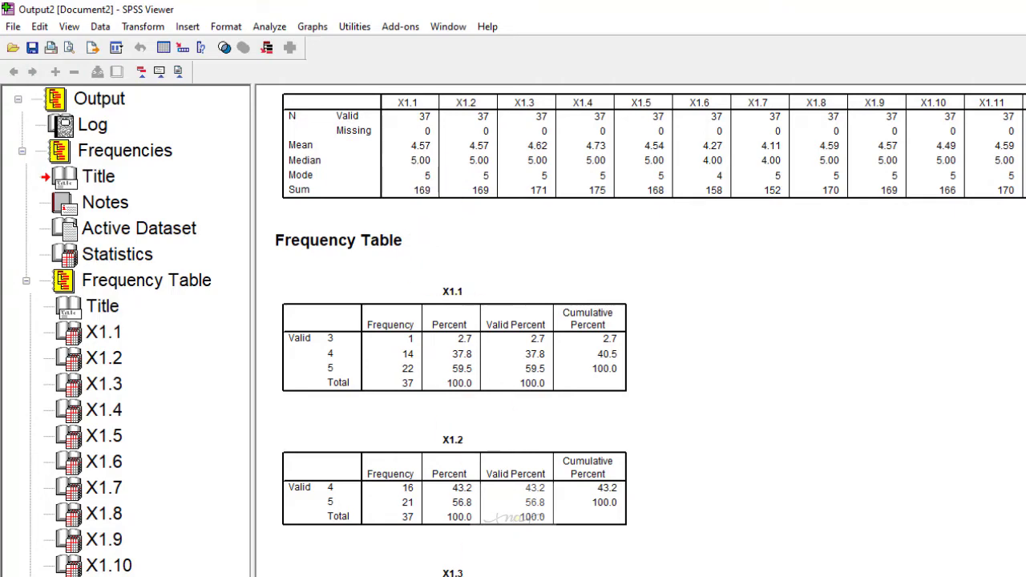
key(alt+Tab)
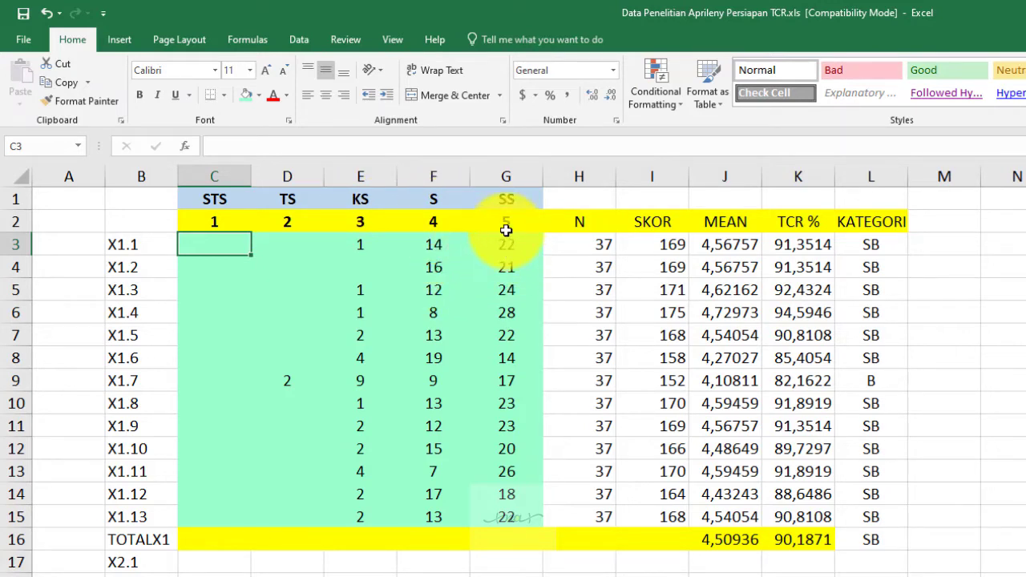
Inspect the SKOR, MEAN and TCR % formulas for item X1.1.
click(672, 247)
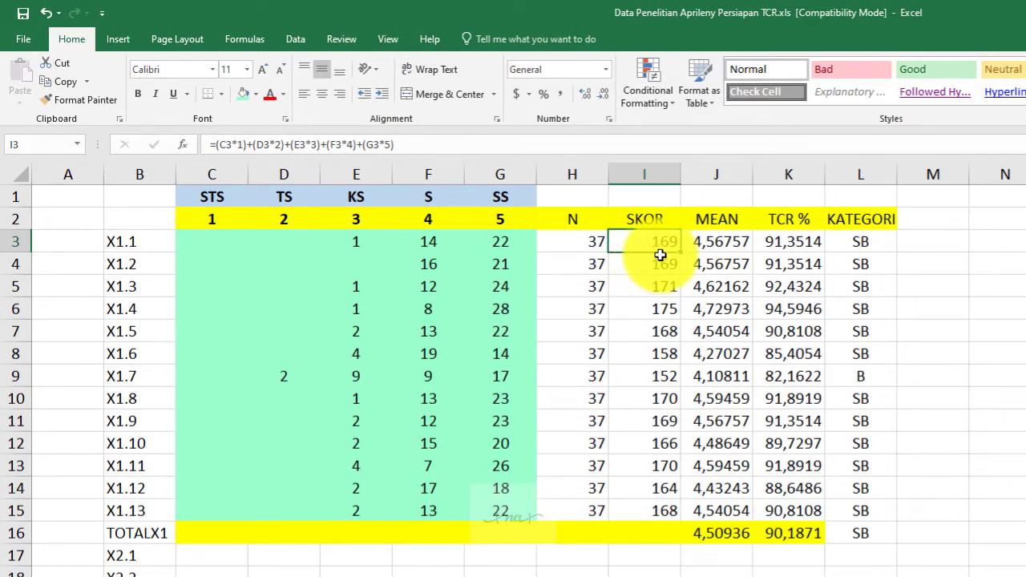
click(710, 246)
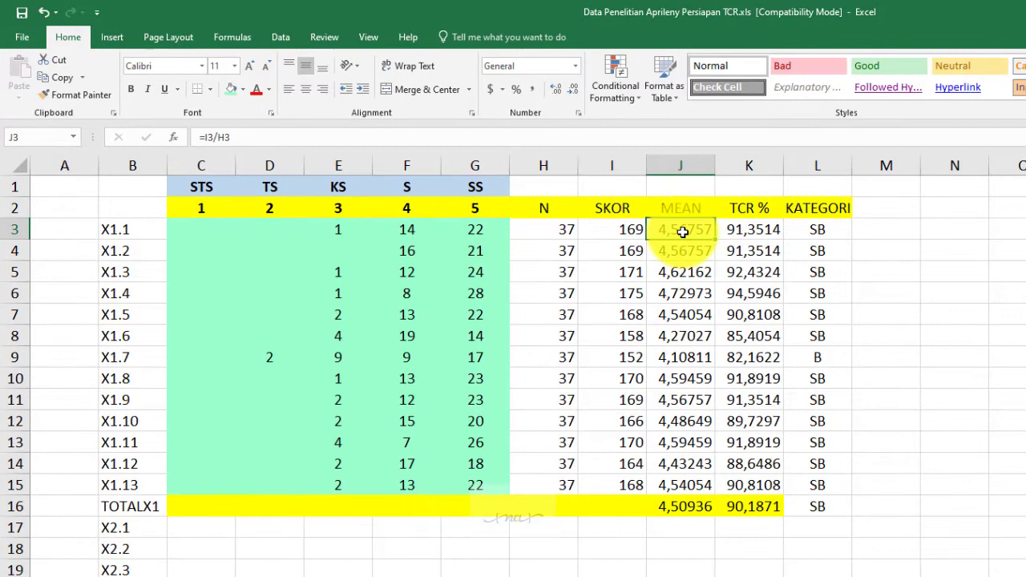
click(754, 229)
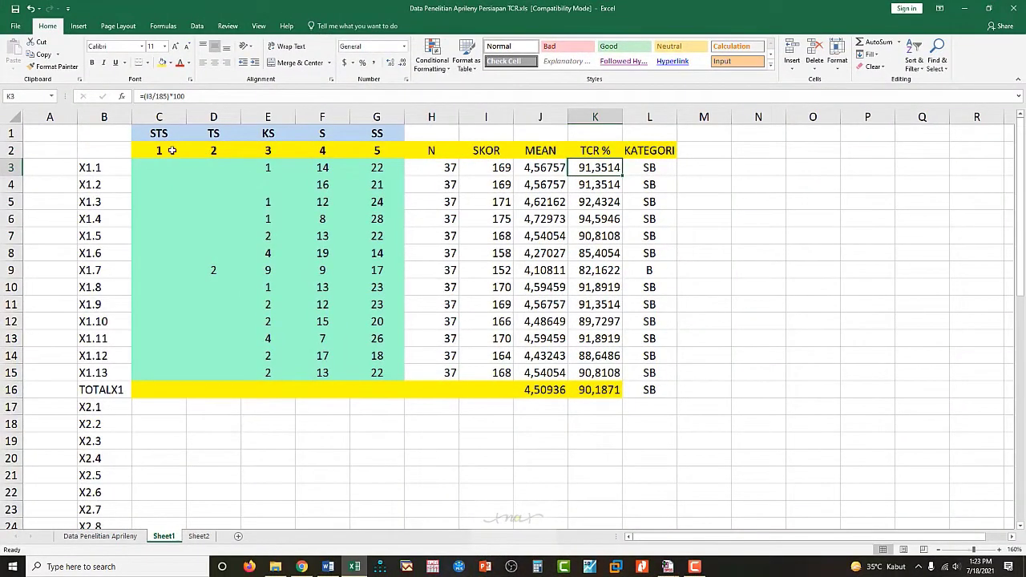
Work out the maximum possible score in Calculator by multiplying the top Likert score 5 by the 37 respondents.
drag(164, 150, 378, 151)
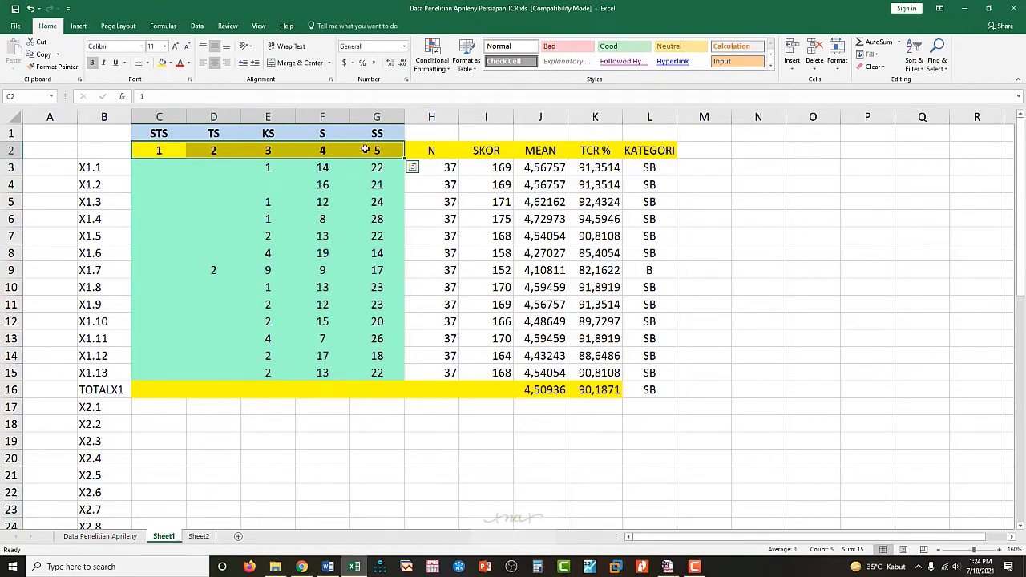
click(452, 167)
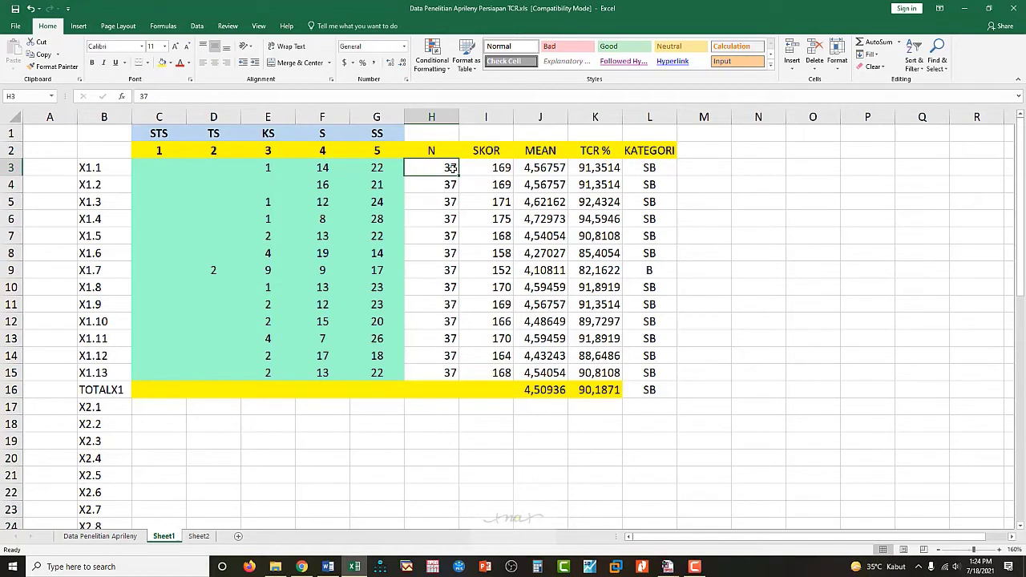
click(537, 567)
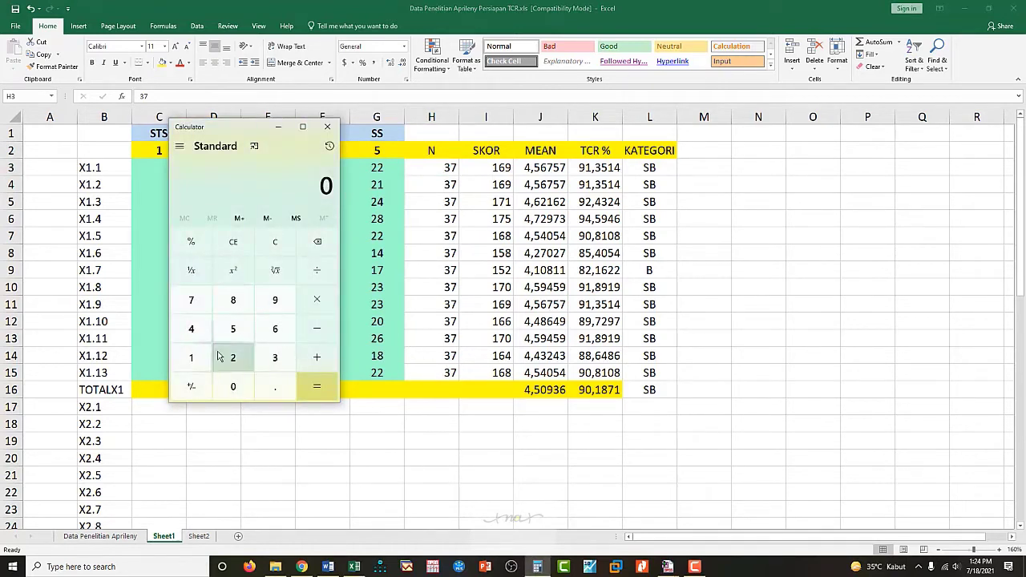
click(232, 336)
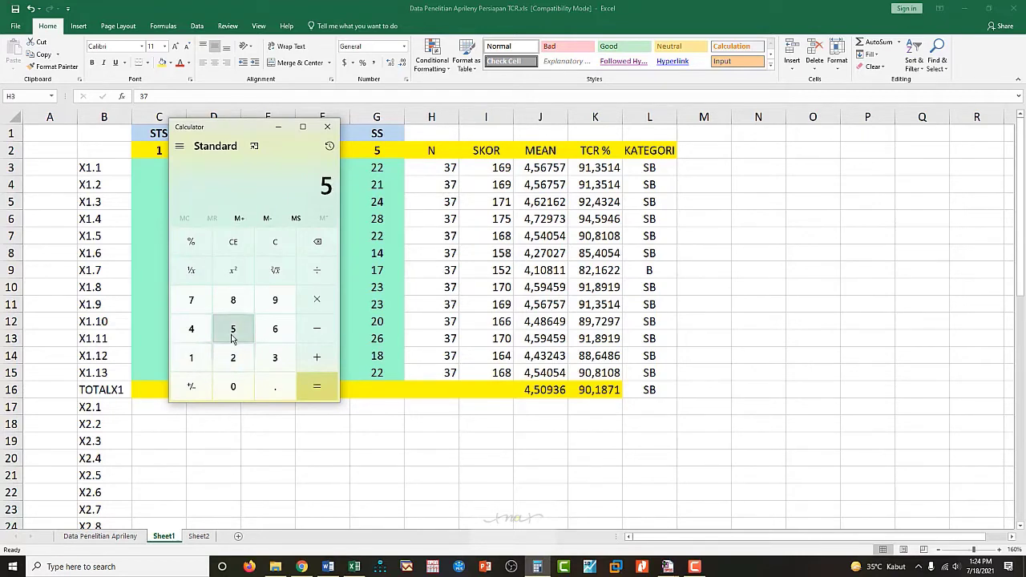
click(317, 302)
click(277, 357)
click(194, 302)
click(321, 390)
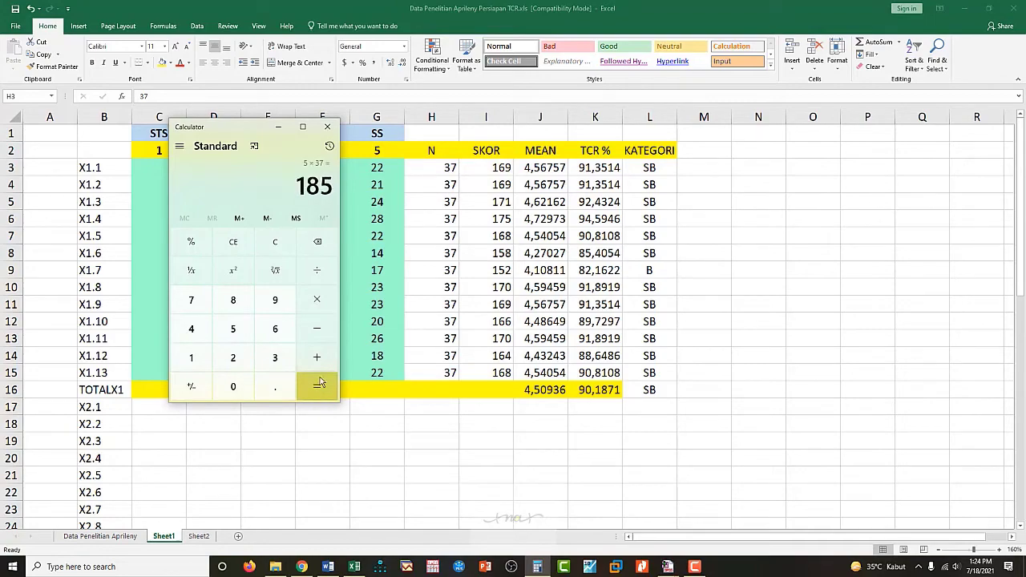
click(328, 127)
Check the X1.1 TCR formula, consult the achievement criteria table in the Word document TCR.docx and return to the Excel workbook.
click(595, 167)
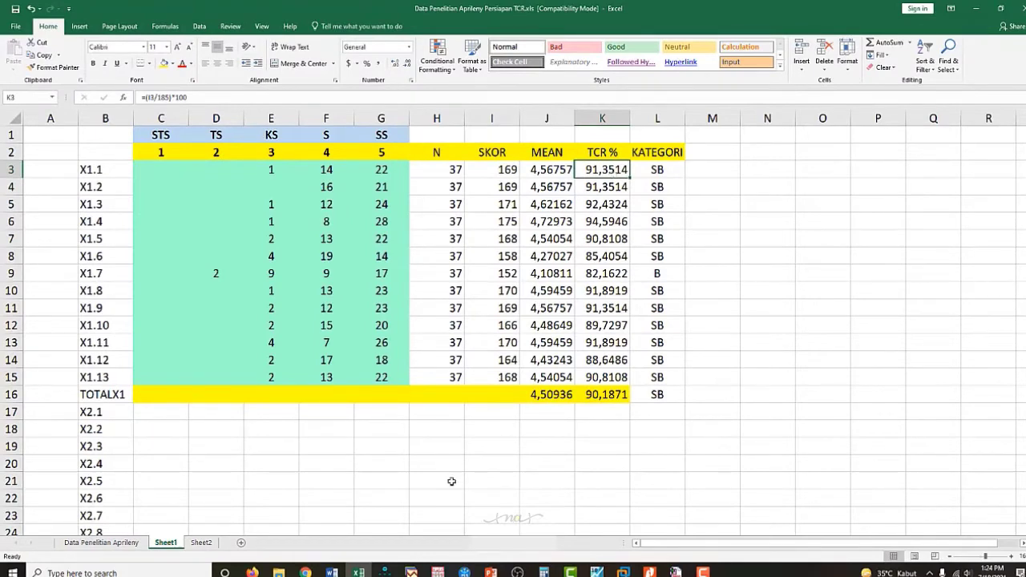
click(331, 573)
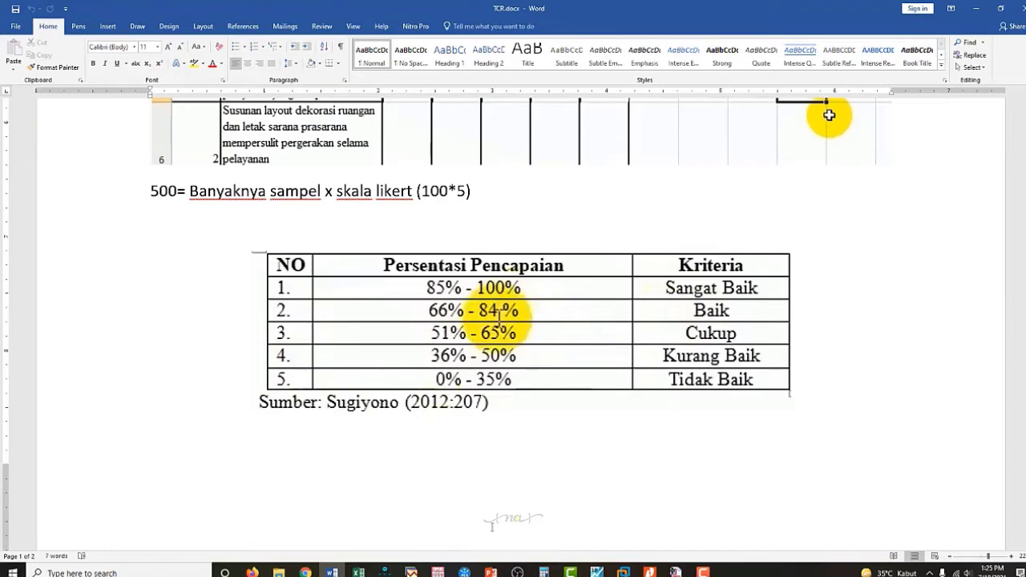
mouse_move(362, 572)
click(392, 510)
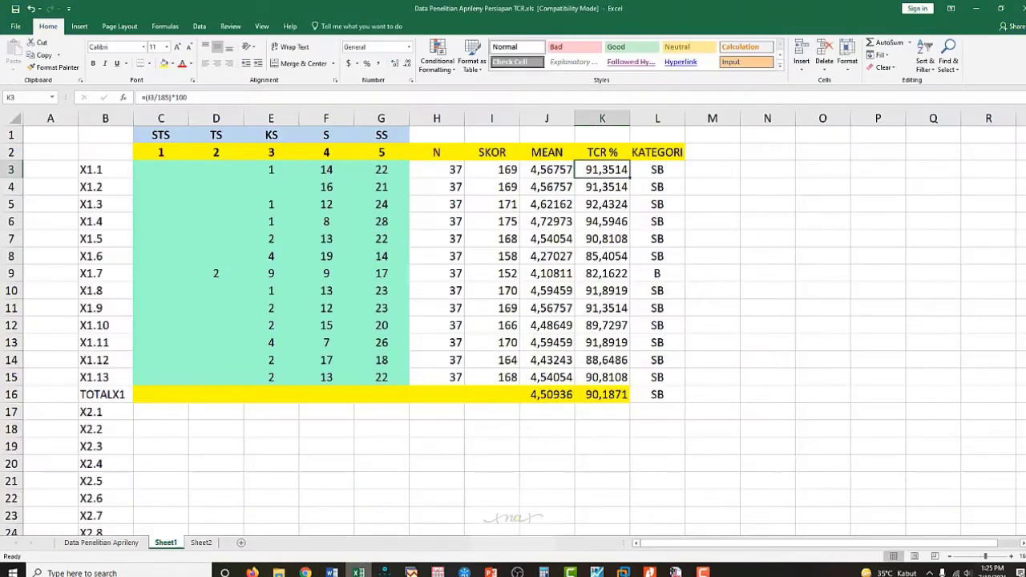
Enter the category SB manually in M3, beside the X1.1 category.
click(711, 170)
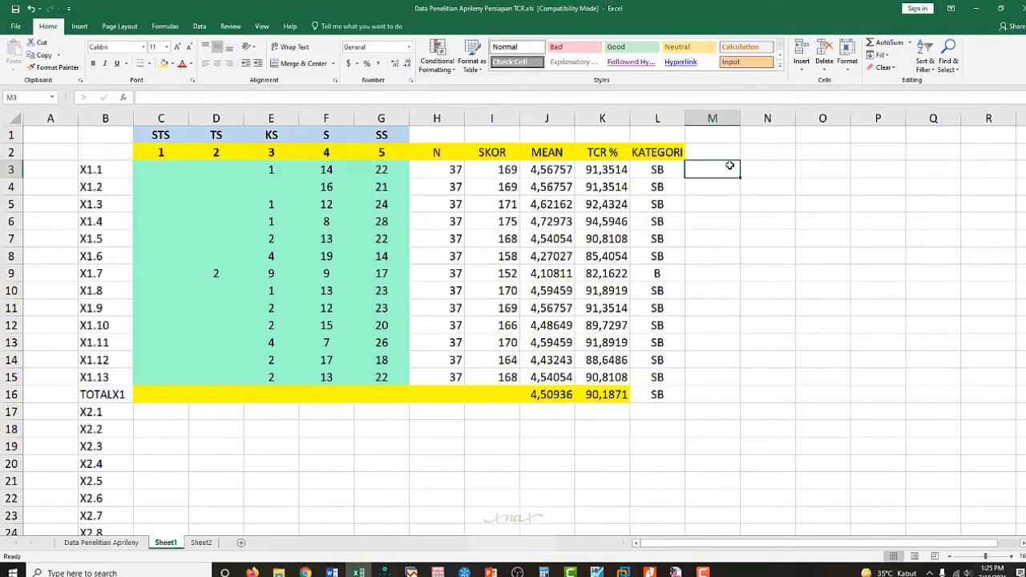
text(S)
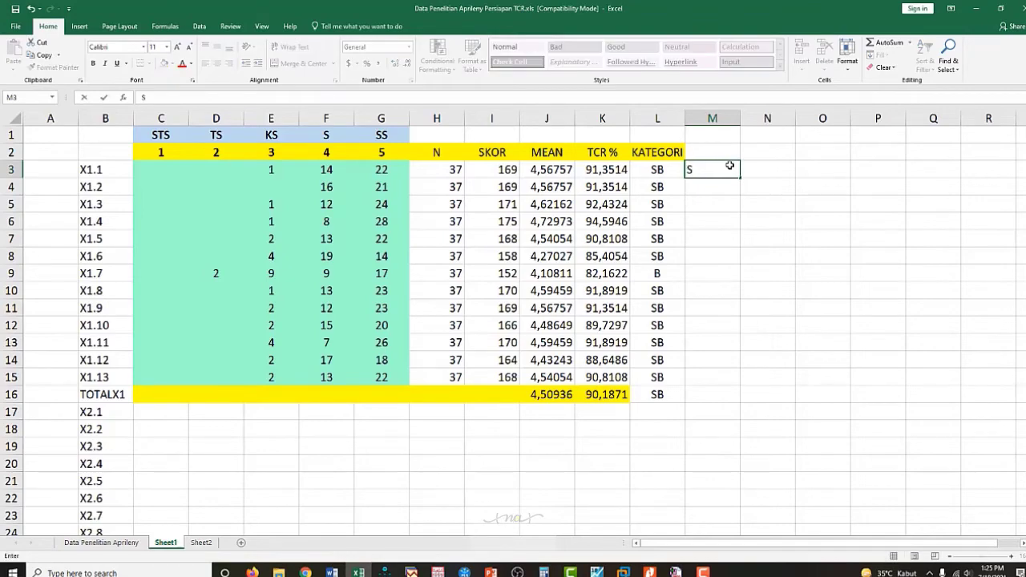
text(B)
key(Return)
click(729, 165)
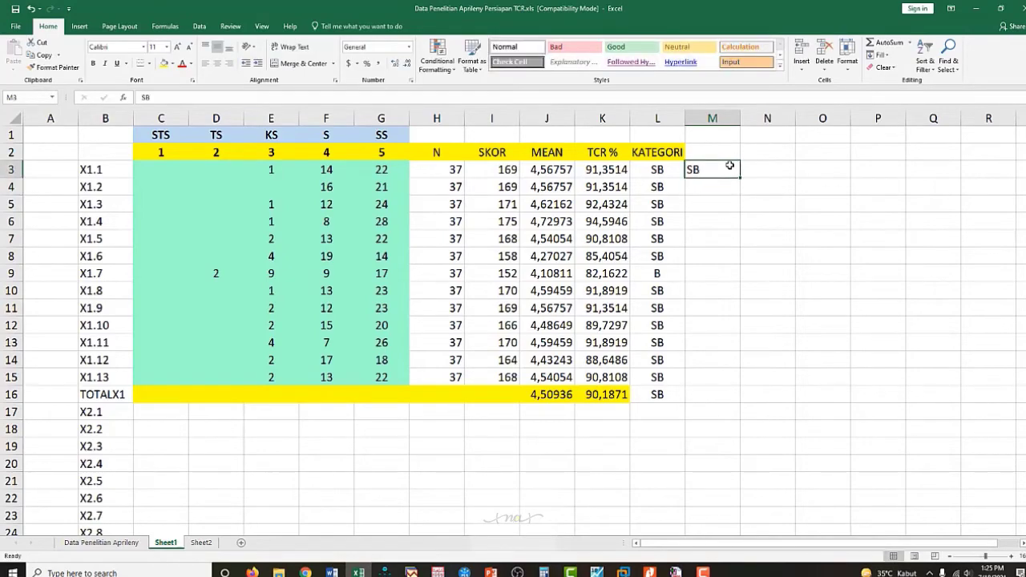
Copy the SB category from M3 to each of the cells M4 through M7.
key(ctrl+c)
key(Down)
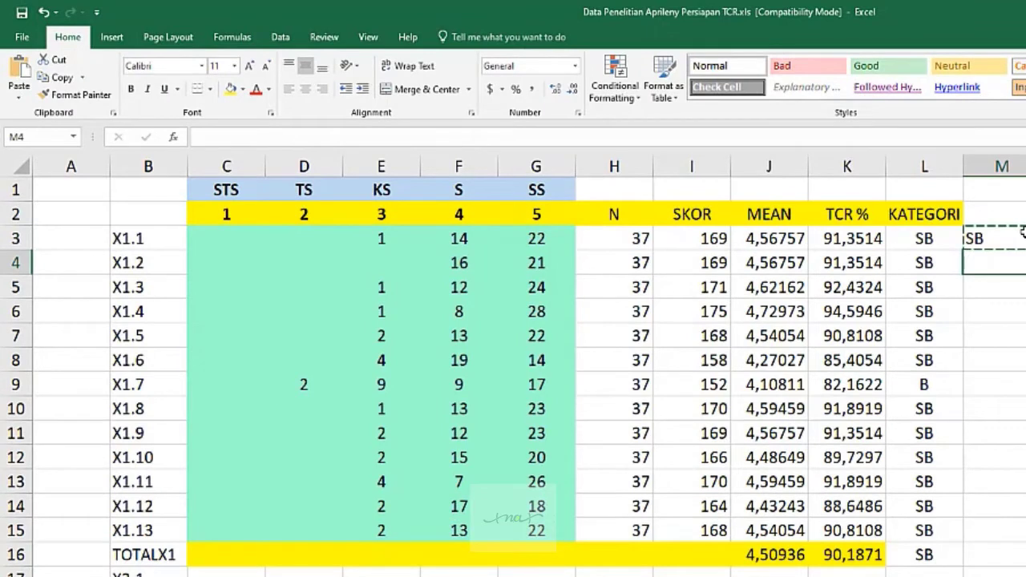
key(ctrl+v)
key(Down)
key(ctrl+v)
key(Down)
key(ctrl+v)
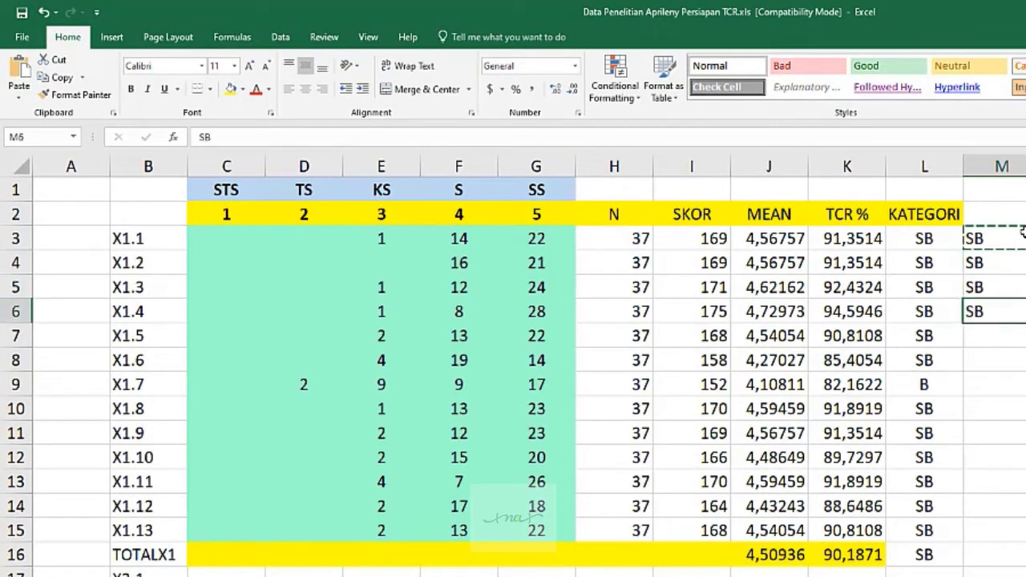
key(Down)
key(ctrl+v)
key(Down)
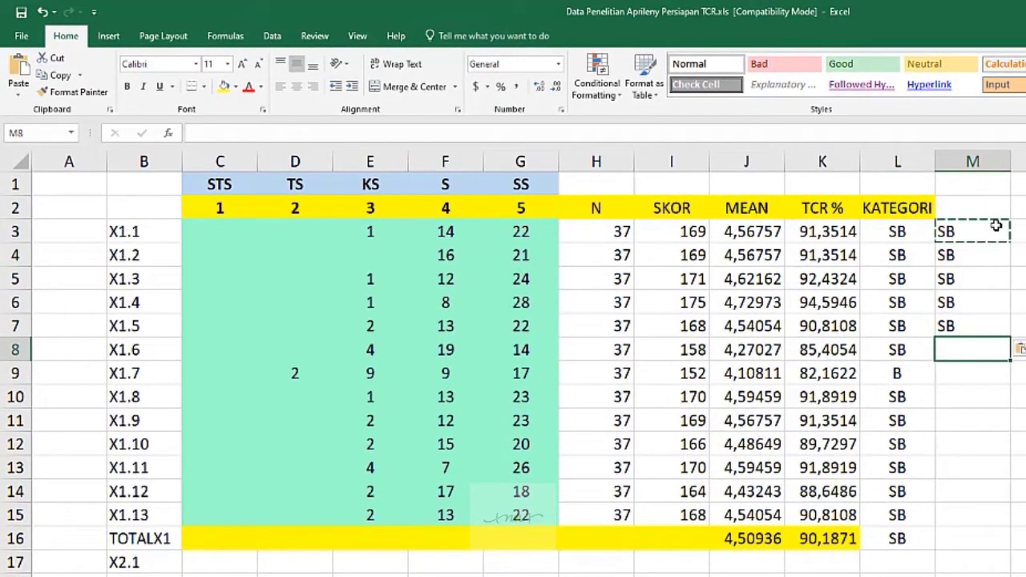
key(Up)
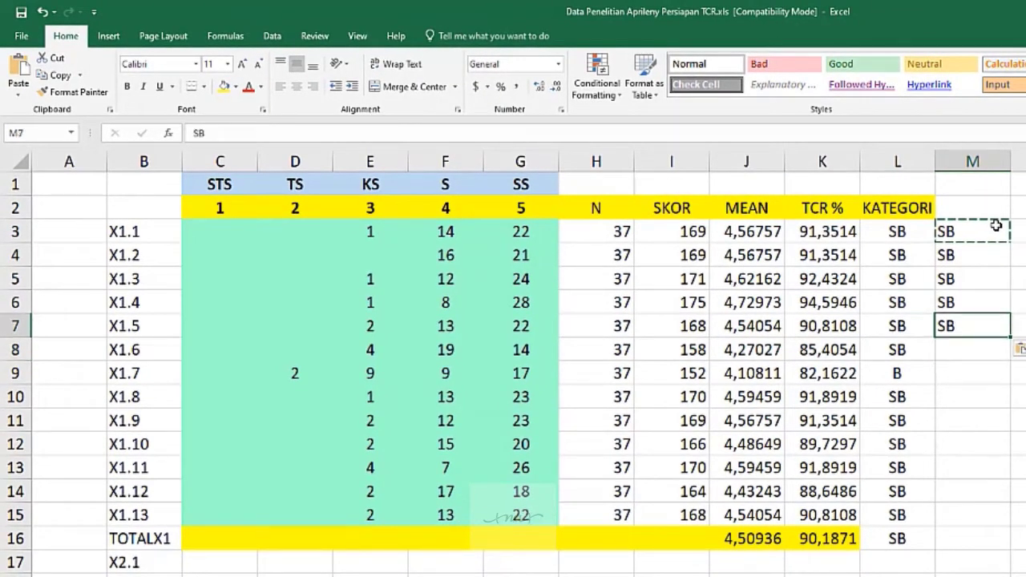
key(Escape)
Look through the remaining item rows in column M down past TOTAL_Y and return to the X1.1 row.
key(Up)
key(Up)
key(Up)
key(Down)
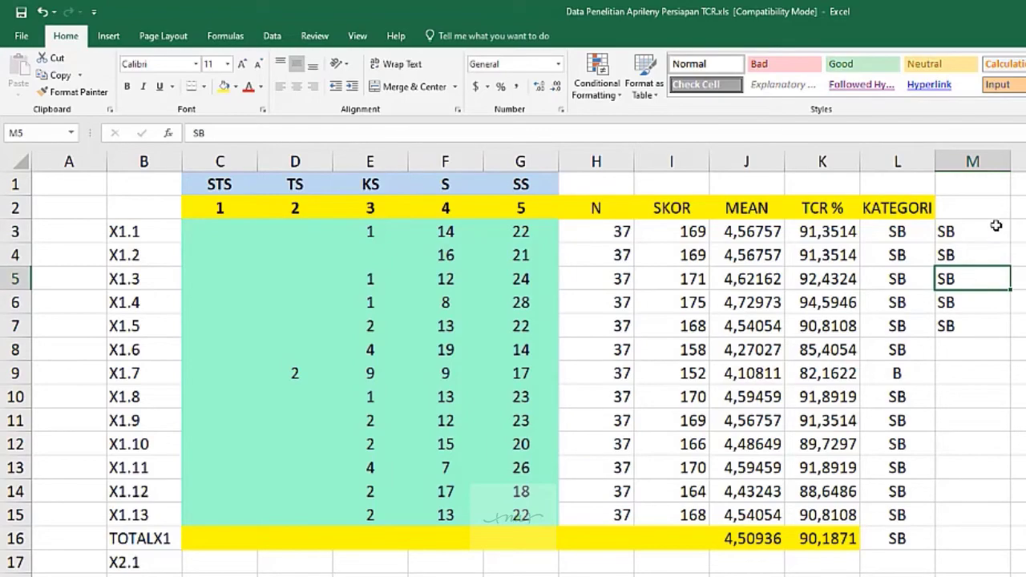
key(Down)
key(Down)
key(Down)
key(Down)
key(Down)
key(Down)
key(Down)
key(Down)
key(Down)
key(Down)
key(Down)
key(Down)
key(Down)
key(Down)
key(Down)
key(Down)
key(Down)
key(Down)
key(Down)
key(Down)
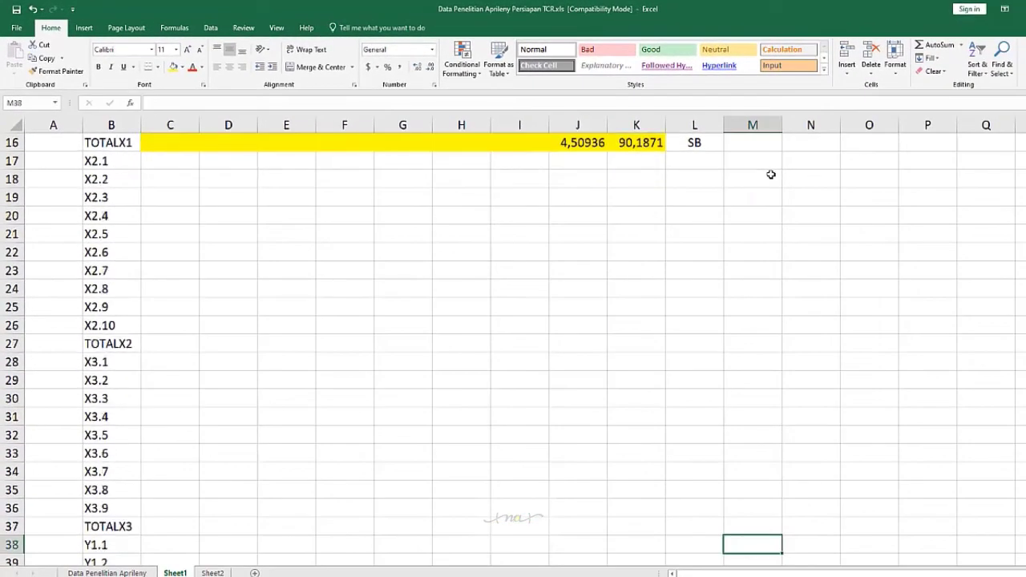
key(Down)
key(Down)
key(Down)
key(Down)
key(Down)
key(Down)
key(Down)
key(Down)
key(Down)
key(Down)
key(Down)
key(Down)
key(Down)
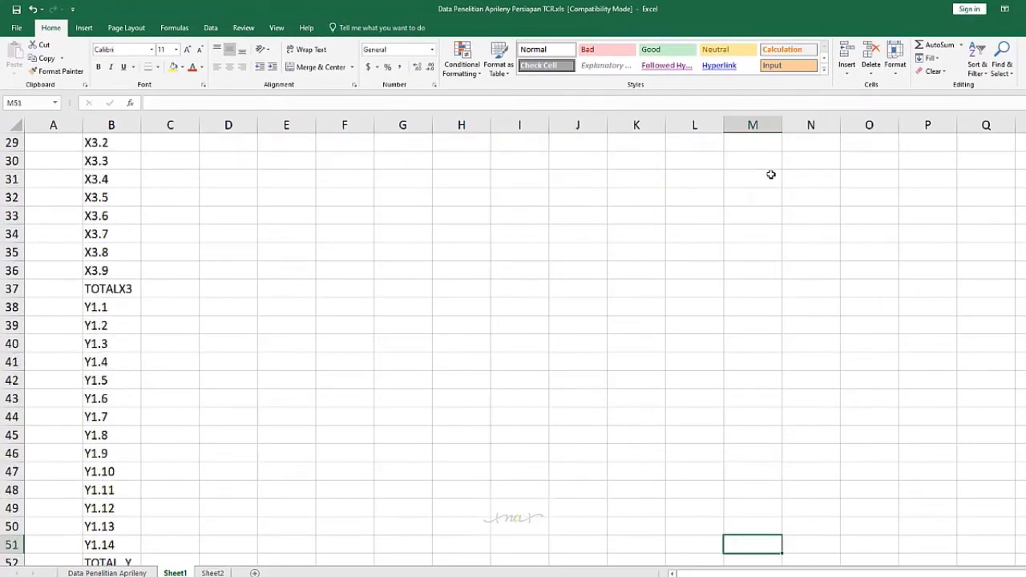
key(Down)
key(Down)
key(Down)
key(Down)
key(Down)
key(Down)
key(Up)
key(Up)
key(Up)
key(Up)
key(Up)
key(Up)
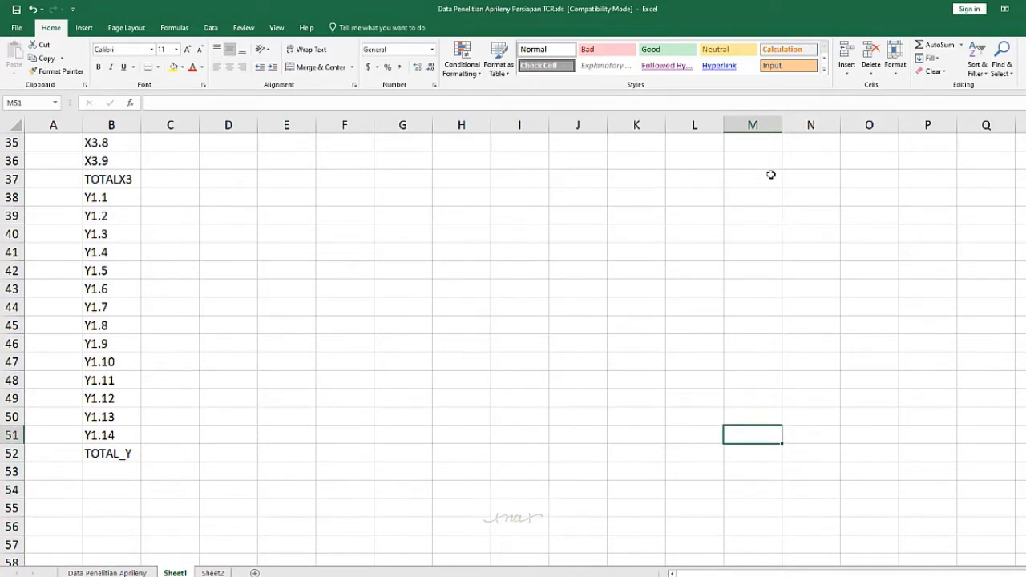
key(Up)
key(Up)
key(Up)
key(Up)
key(Up)
key(Up)
key(Up)
key(Up)
key(Up)
key(Up)
key(Up)
key(Up)
key(Up)
key(Up)
key(Up)
key(Up)
key(Up)
key(Up)
key(Up)
key(Up)
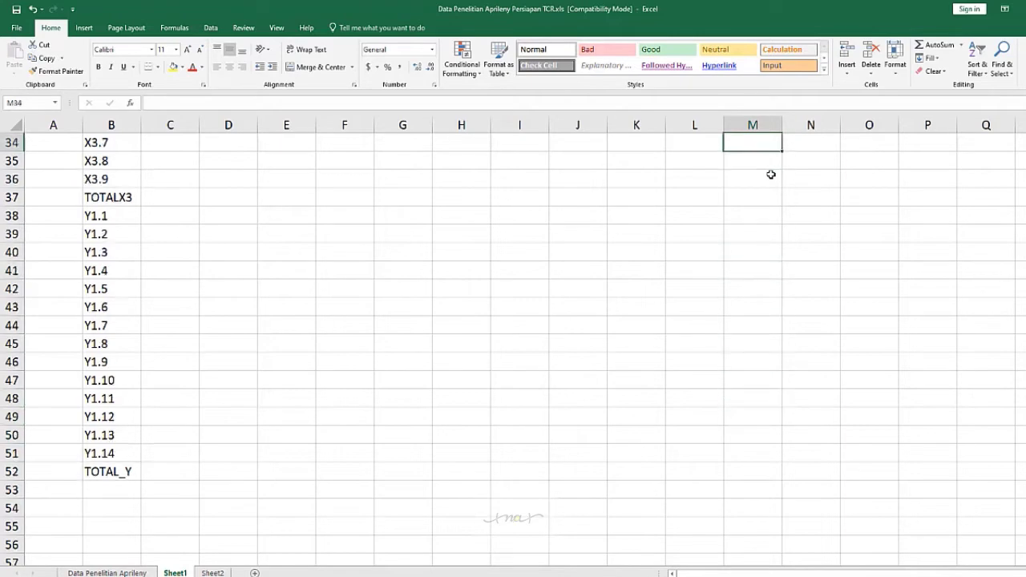
key(Up)
key(Up)
key(Up)
key(Up)
key(Up)
key(Up)
key(Up)
key(Up)
key(Up)
key(Up)
key(Up)
key(Up)
key(Up)
key(Up)
key(Up)
key(Up)
key(Up)
key(Down)
key(Down)
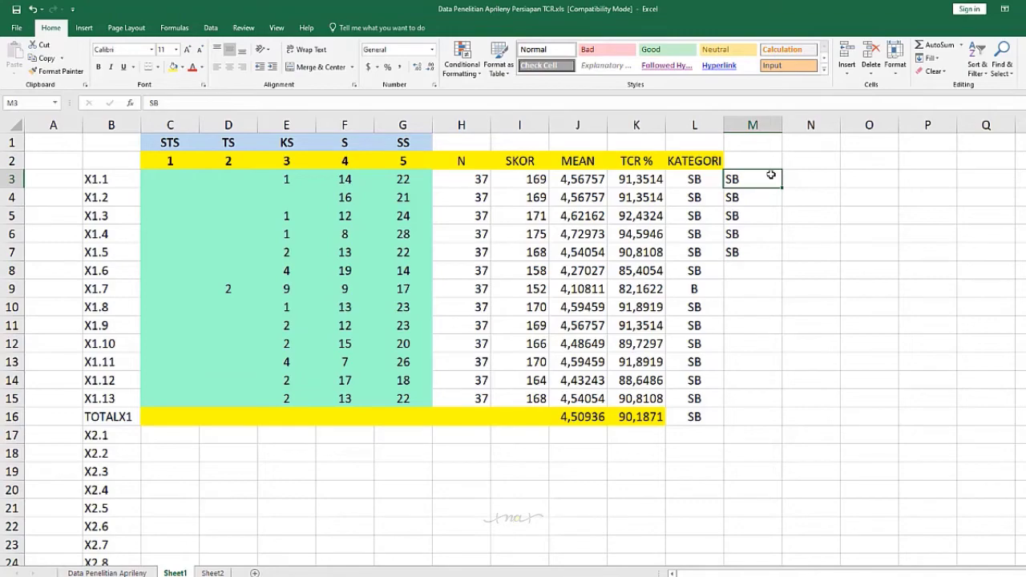
Change the CB category's upper limit in the X1.1 KATEGORI formula to 65,99.
key(Left)
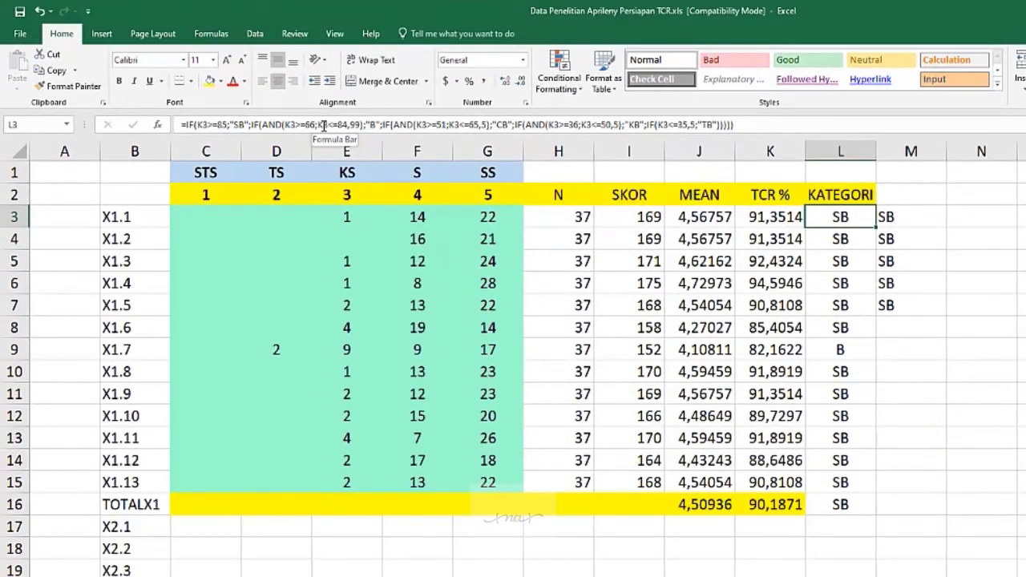
click(351, 125)
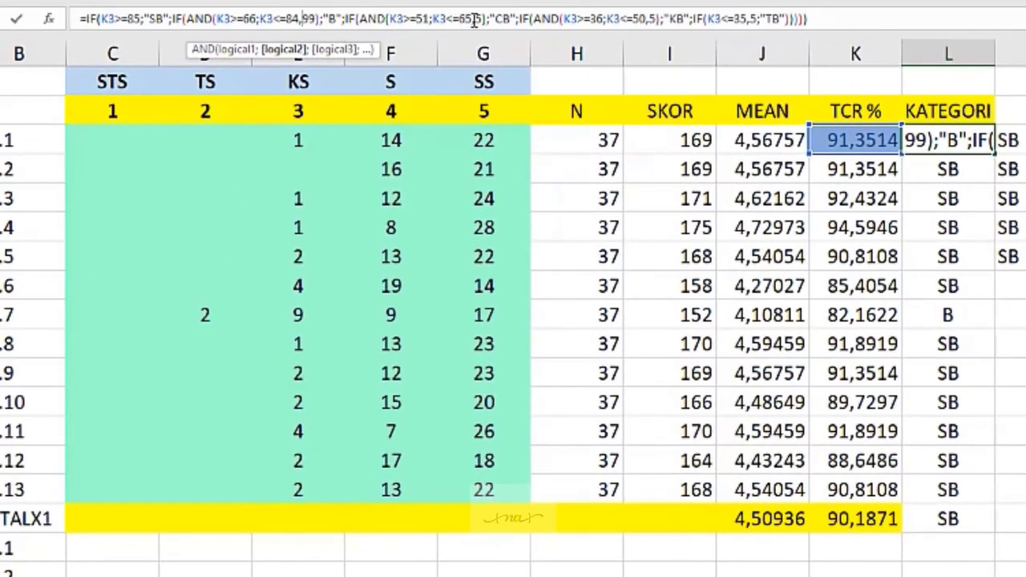
click(471, 18)
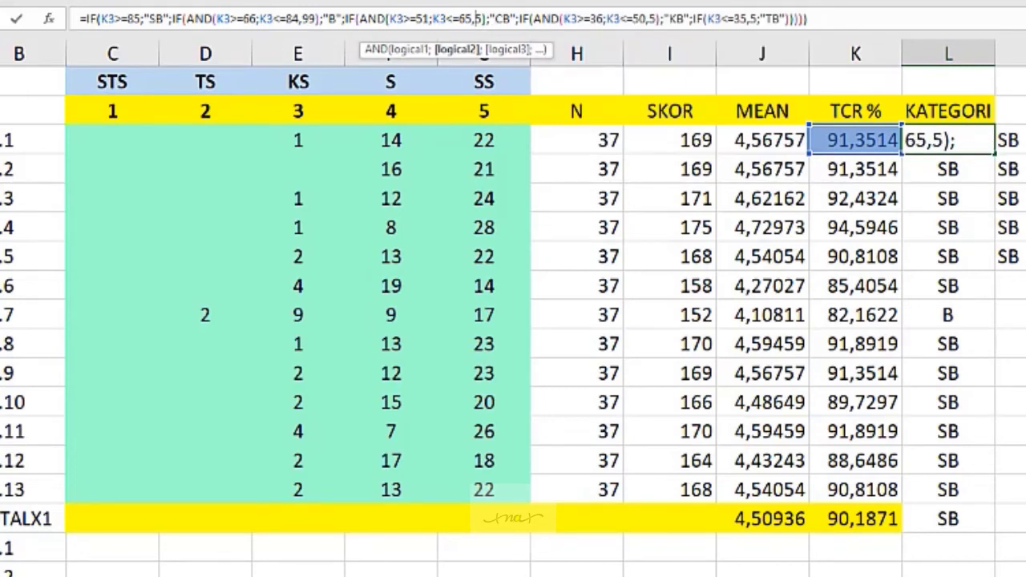
text(99)
key(Delete)
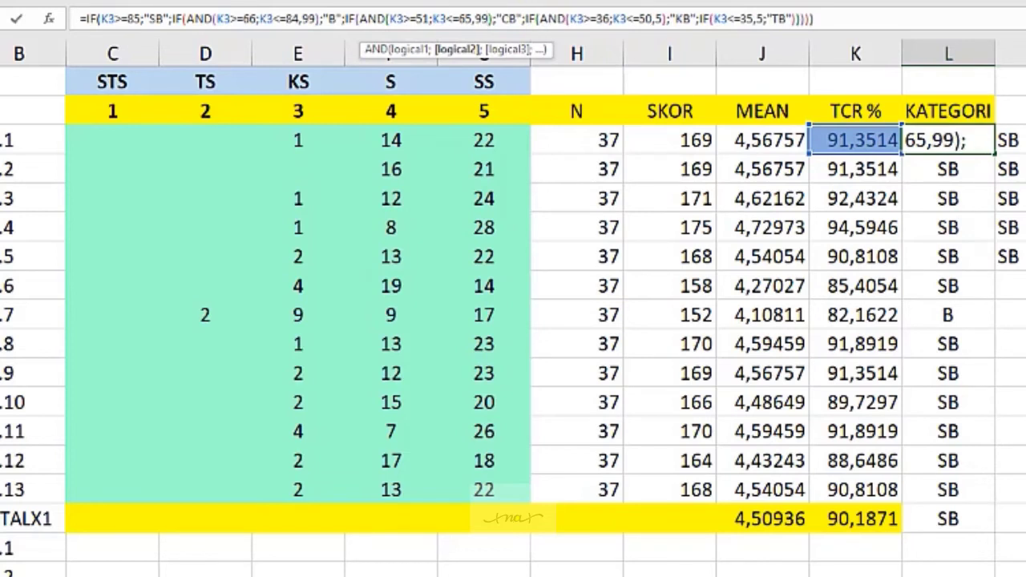
Change the KB category's upper limit in the same formula to 50,99 and accept the edited formula.
key(Right)
key(Right)
key(Right)
key(Right)
key(Right)
key(Right)
key(Right)
key(Right)
key(Right)
key(Right)
key(Right)
key(Right)
key(Right)
key(Right)
key(Right)
key(Right)
key(Right)
key(Right)
key(Right)
key(Right)
key(Right)
key(Right)
key(Right)
key(Right)
key(Right)
key(Right)
key(Right)
key(Right)
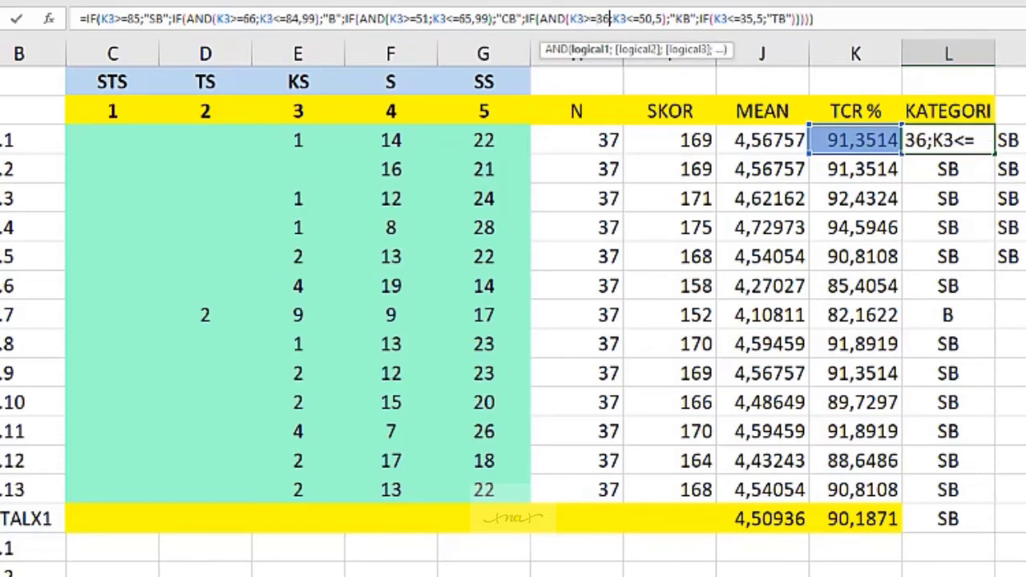
text(99)
key(Delete)
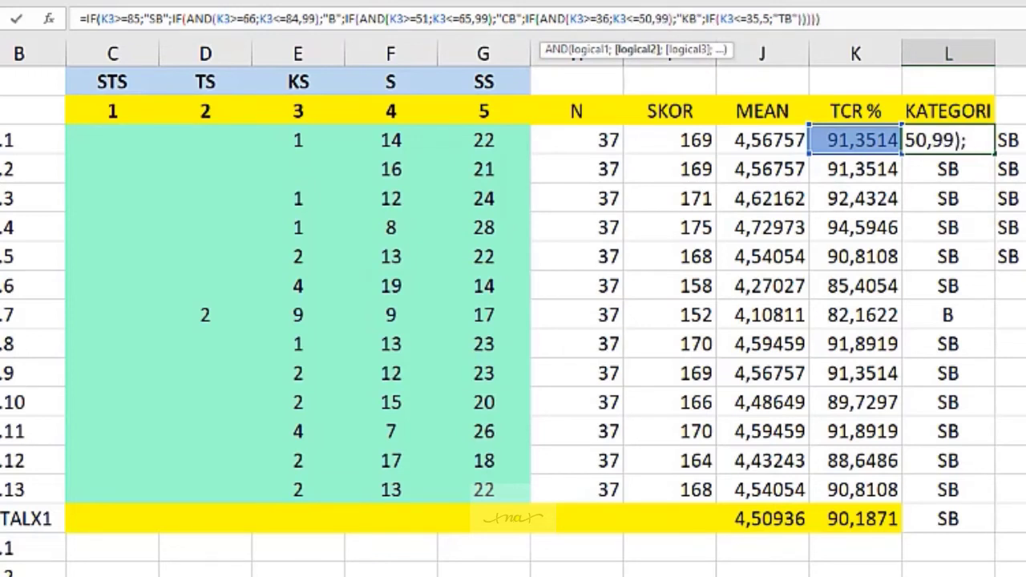
key(Return)
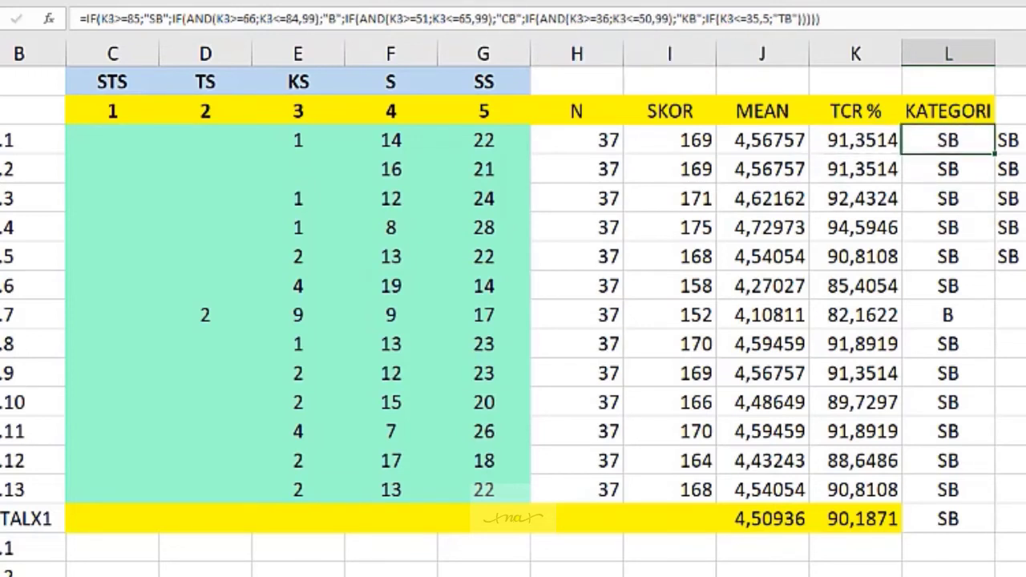
Copy the corrected X1.1 category formula to the KATEGORI cells from X1.2 through TOTALX1.
key(ctrl+c)
key(Down)
key(shift+Down)
key(shift+Down)
key(shift+Down)
key(shift+Down)
key(shift+Down)
key(shift+Down)
key(shift+Down)
key(shift+Down)
key(shift+Down)
key(shift+Down)
key(shift+Down)
key(shift+Down)
key(shift+Up)
key(ctrl+v)
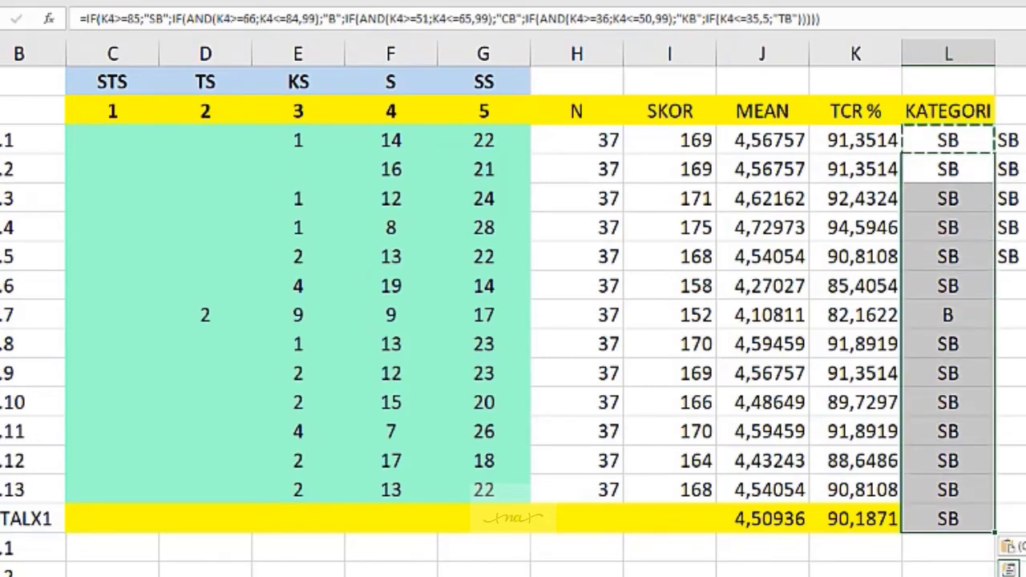
key(Escape)
key(Up)
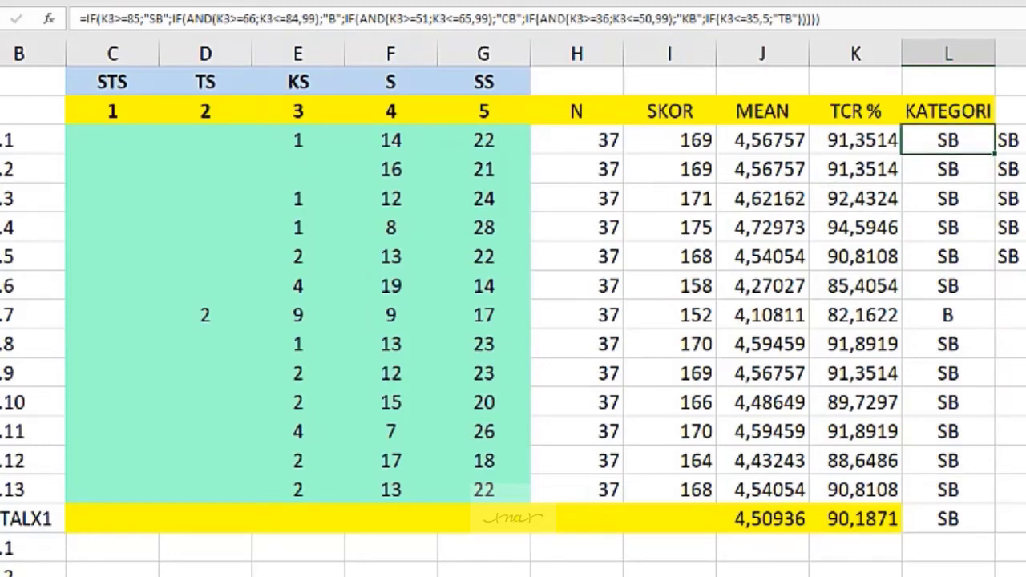
Clear the manually entered SB categories from M3 through M7 and return to the X1.1 category cell.
key(Right)
key(shift+Down)
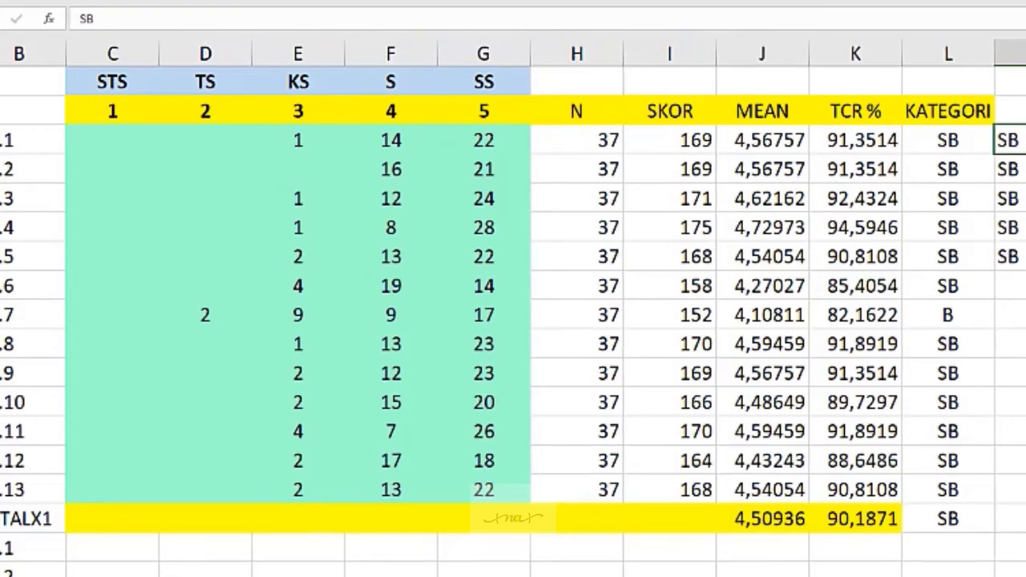
key(shift+Down)
key(shift+Down)
key(shift+Down)
key(Delete)
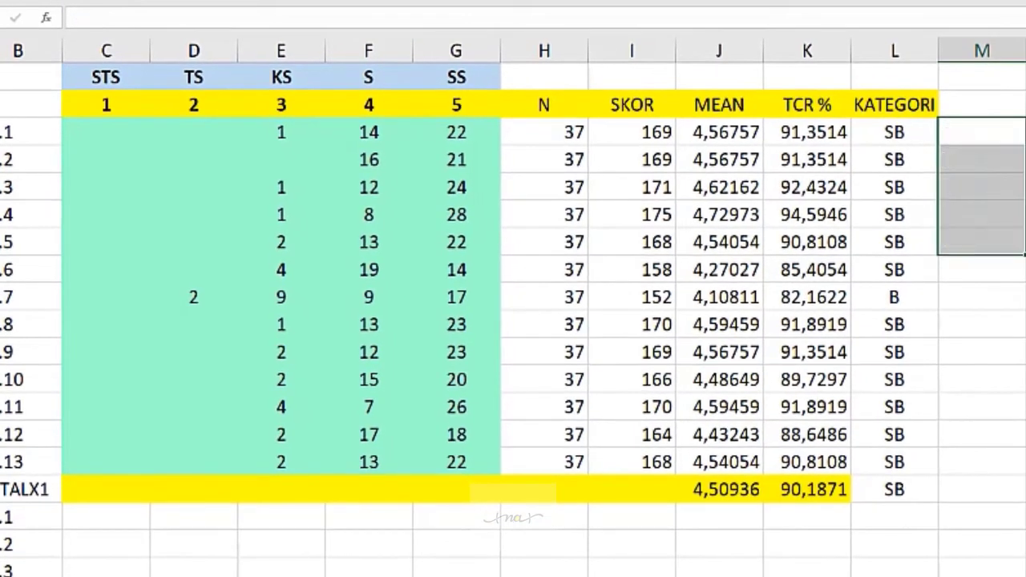
key(Left)
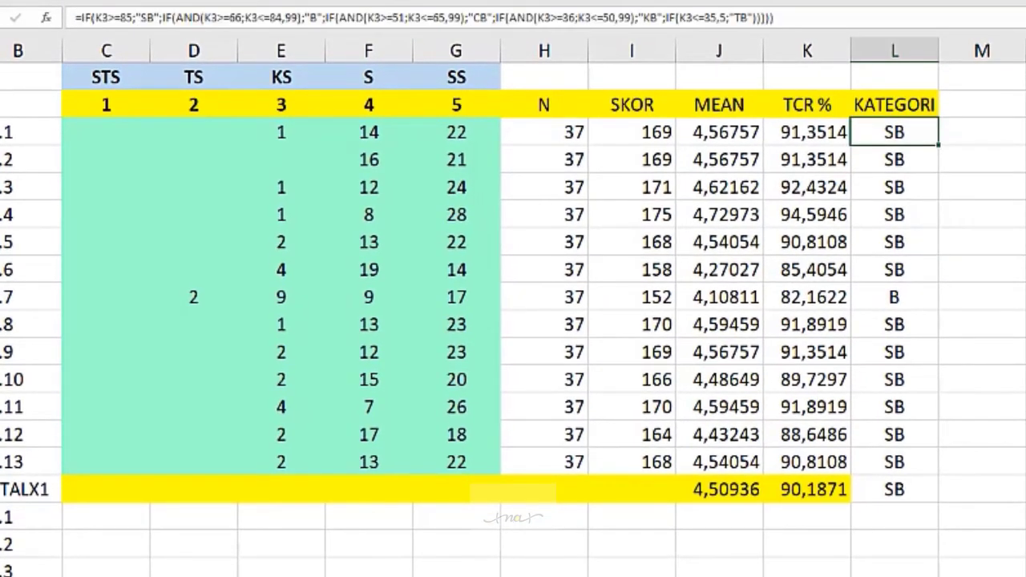
Review the table's heading rows from the answer scale across to KATEGORI, ending at the X1.1 category formula.
key(Up)
key(Up)
key(Left)
key(Left)
key(Left)
key(Left)
key(Left)
key(Left)
key(Left)
key(Left)
key(Left)
key(Left)
key(Left)
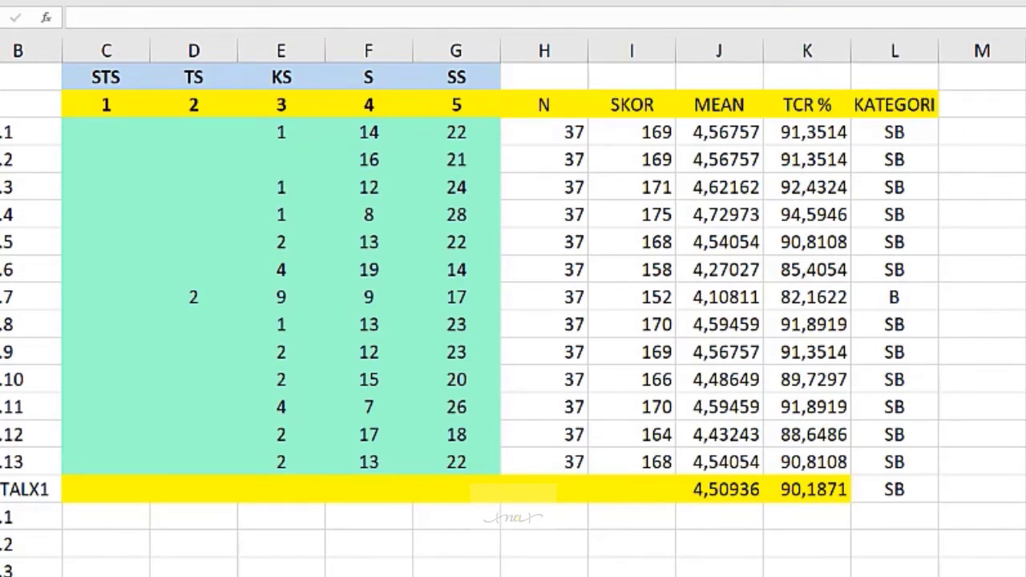
key(Down)
key(Right)
key(Right)
key(Right)
key(Right)
key(Right)
key(Right)
key(Right)
key(Right)
key(Right)
key(Right)
key(Down)
key(Right)
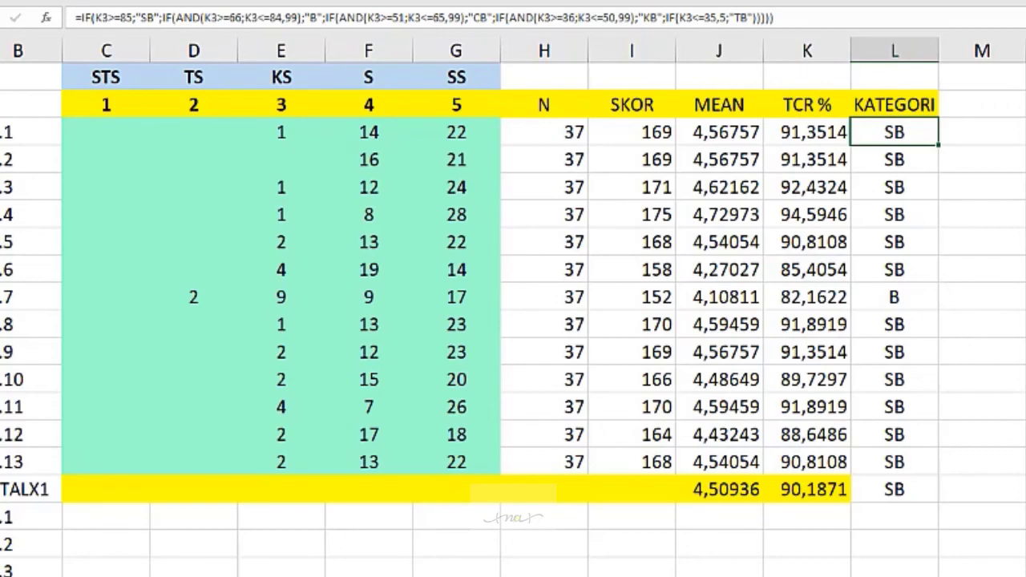
key(Left)
key(Left)
key(Left)
key(Left)
key(Left)
key(Left)
key(Left)
key(Left)
key(Left)
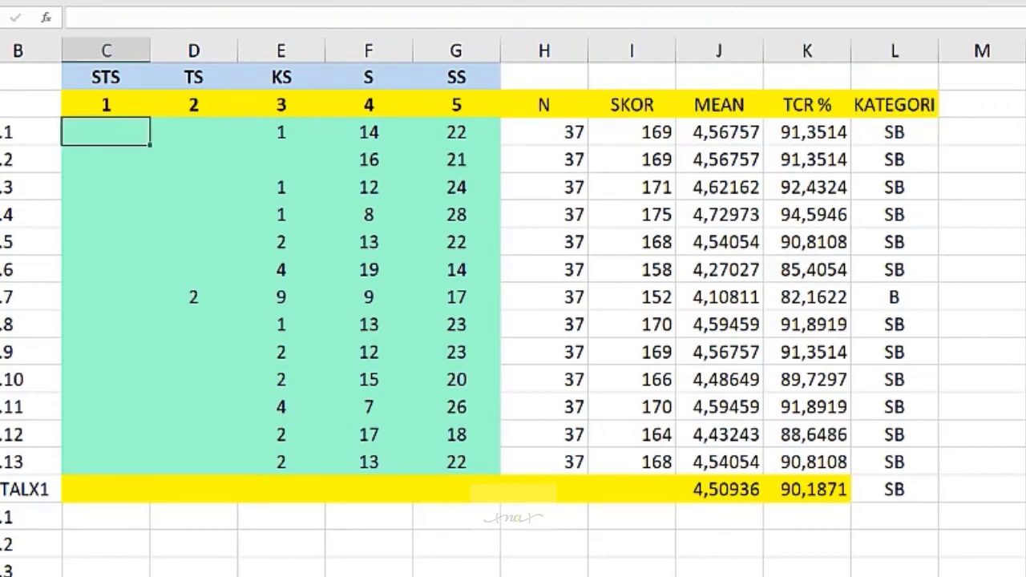
key(shift+Right)
key(shift+Right)
key(shift+Right)
key(shift+Right)
key(shift+Right)
key(shift+Right)
key(shift+Right)
key(shift+Right)
key(shift+Right)
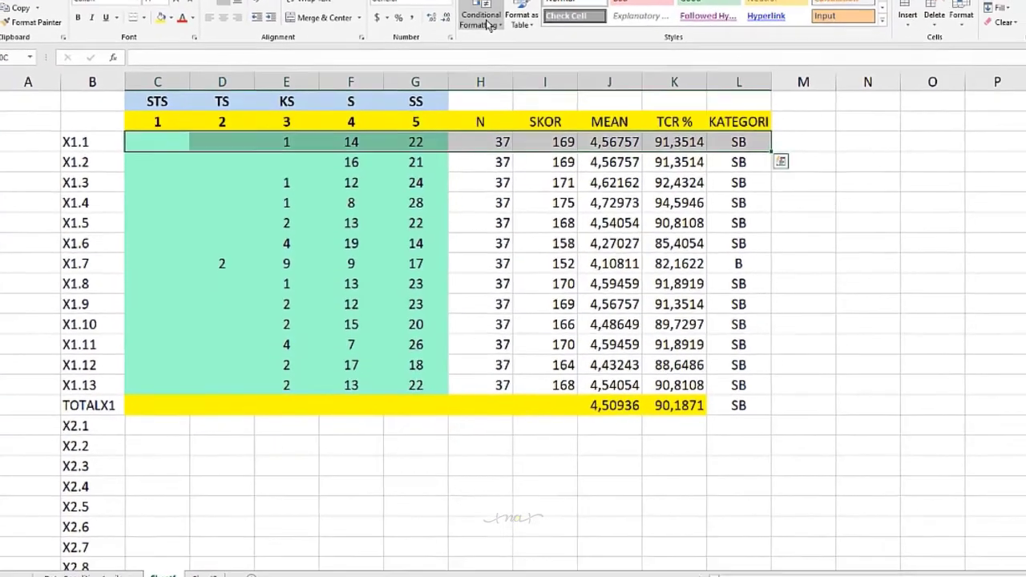
key(shift+Down)
key(shift+Down)
key(shift+Down)
key(shift+Down)
key(shift+Down)
key(shift+Down)
key(shift+Down)
key(shift+Down)
key(shift+Down)
key(shift+Down)
key(shift+Down)
key(shift+Down)
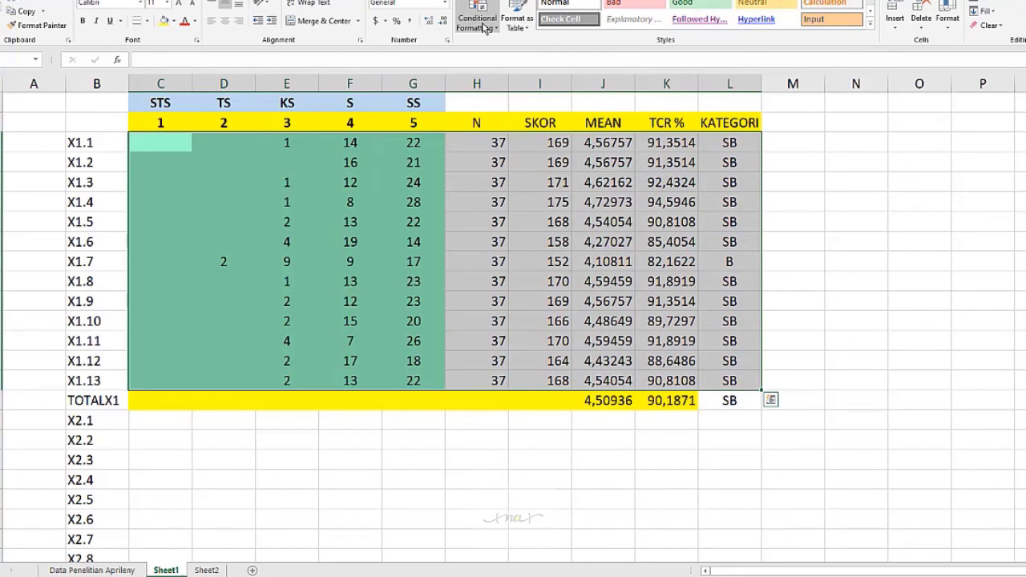
click(485, 146)
click(721, 144)
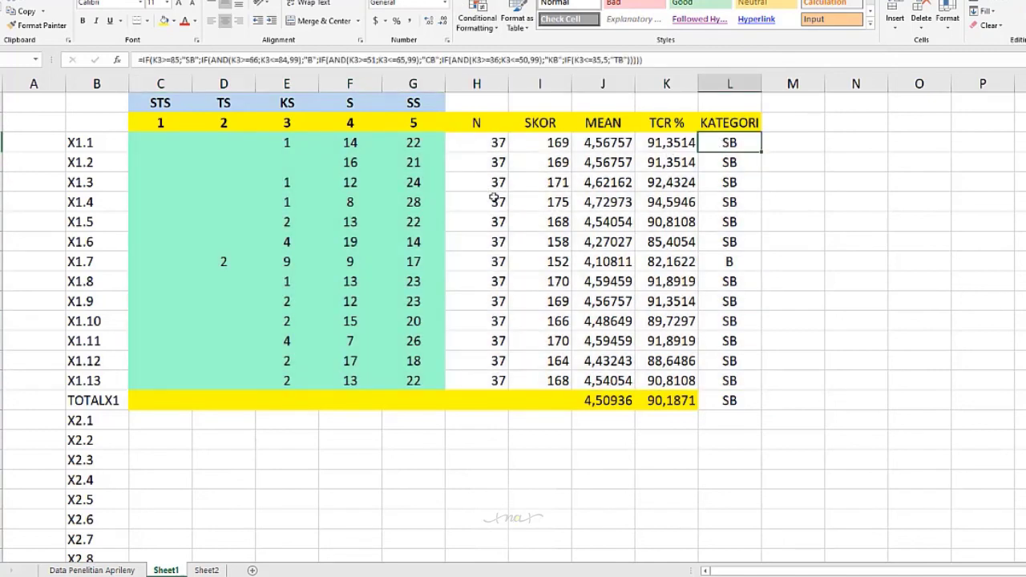